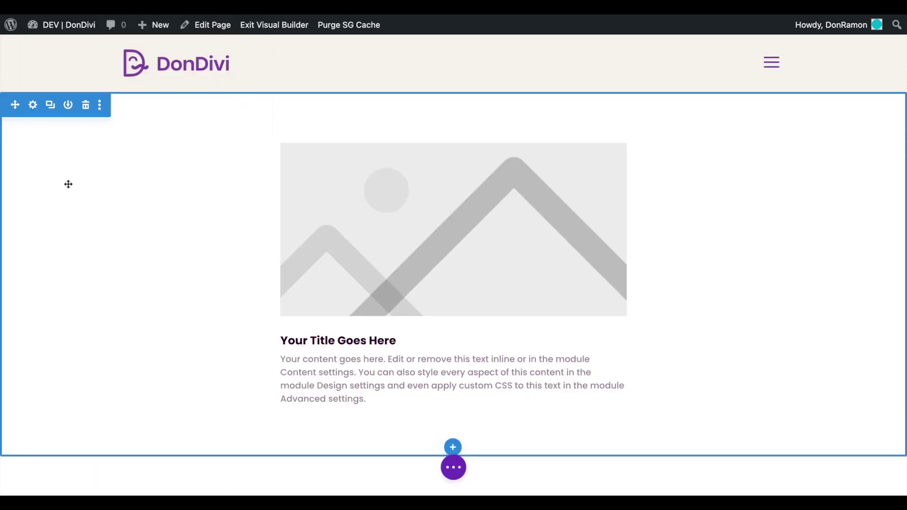
Step: Add a section with a single-column row below the existing content and insert a Contact Form module with its default fields
scroll(47, 141, "down", 1)
left_click(456, 435)
left_click(371, 386)
left_click(381, 246)
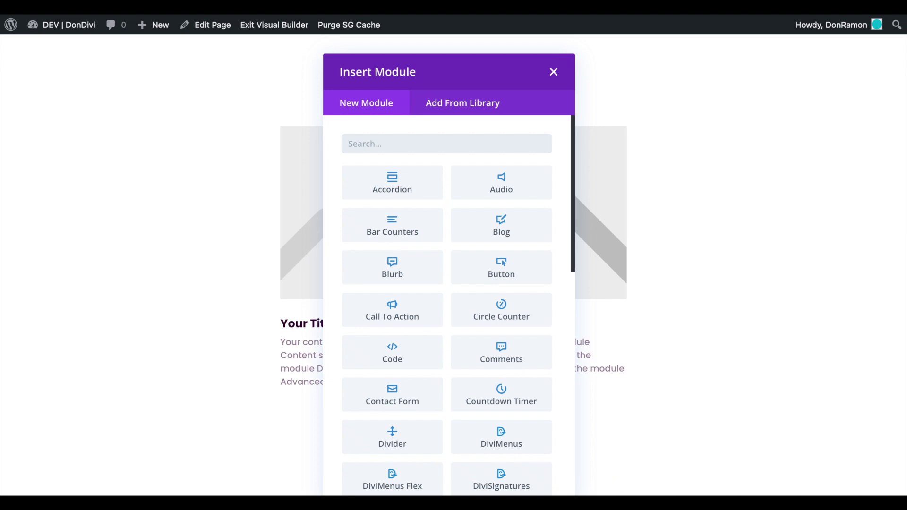
left_click(355, 398)
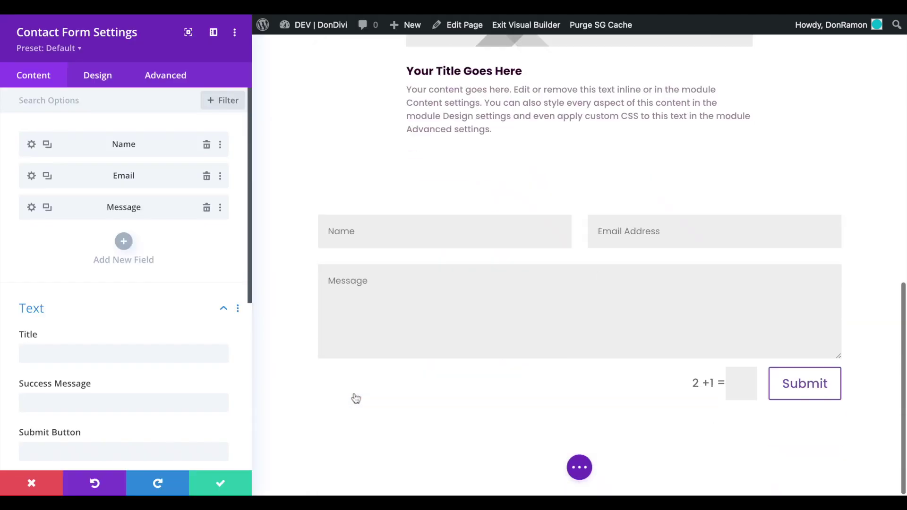
left_click(220, 483)
Step: Give the contact form's section the saved yellow background color
mouse_move(26, 290)
left_click(30, 156)
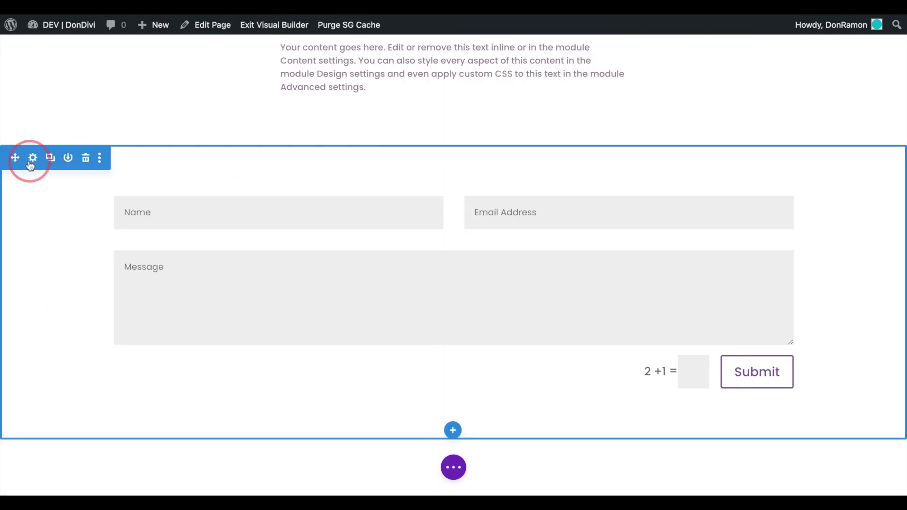
left_click(62, 172)
left_click(141, 320)
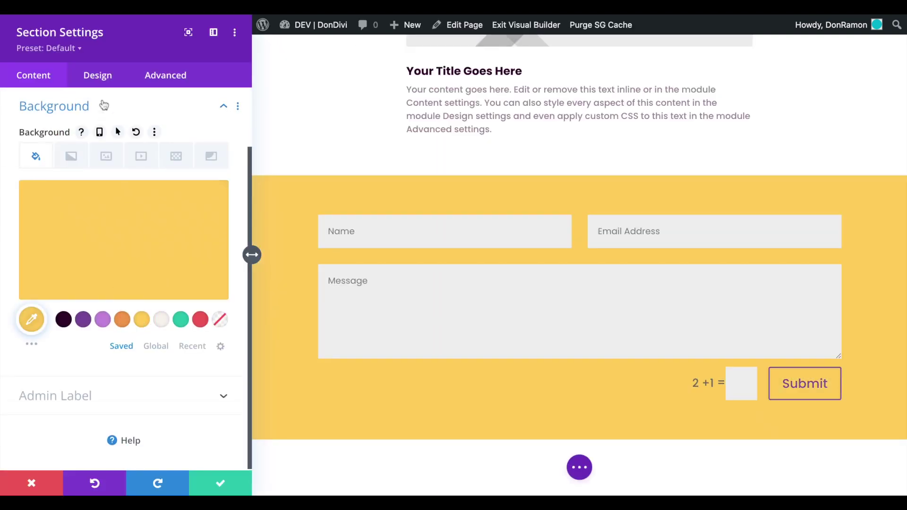
Step: Set the section's top and bottom padding to 0px and round all its corners by 20px
left_click(99, 77)
left_click(96, 243)
left_click(69, 215)
left_click(28, 219)
type("0px")
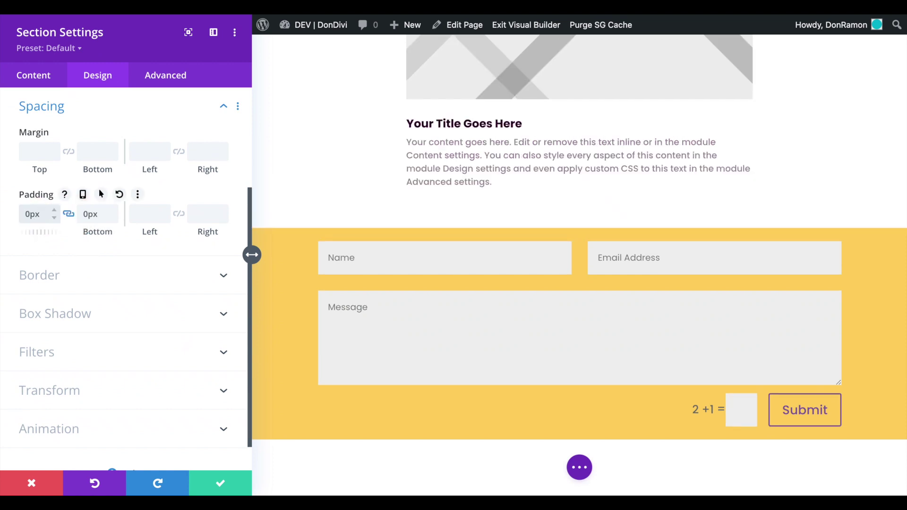
left_click(101, 278)
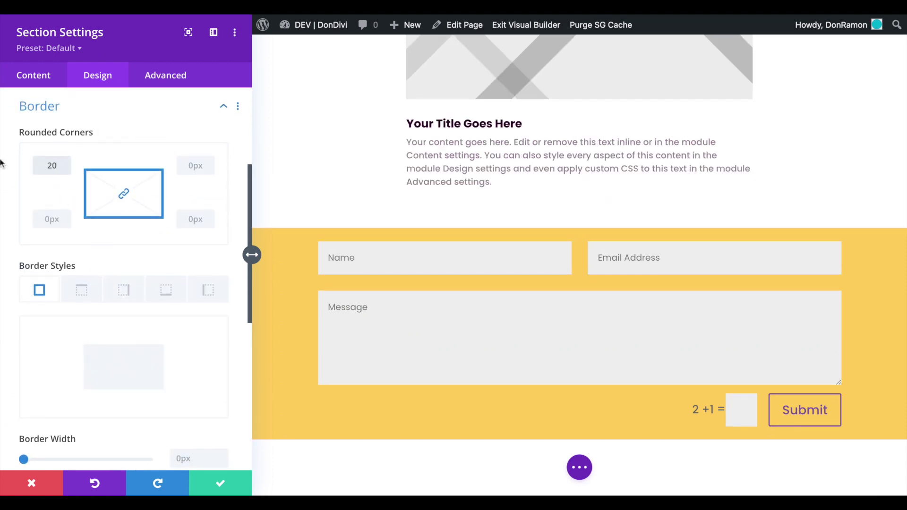
type("20")
Step: Add the custom CSS "width: max-content;" to the section's main element
left_click(163, 77)
left_click(129, 168)
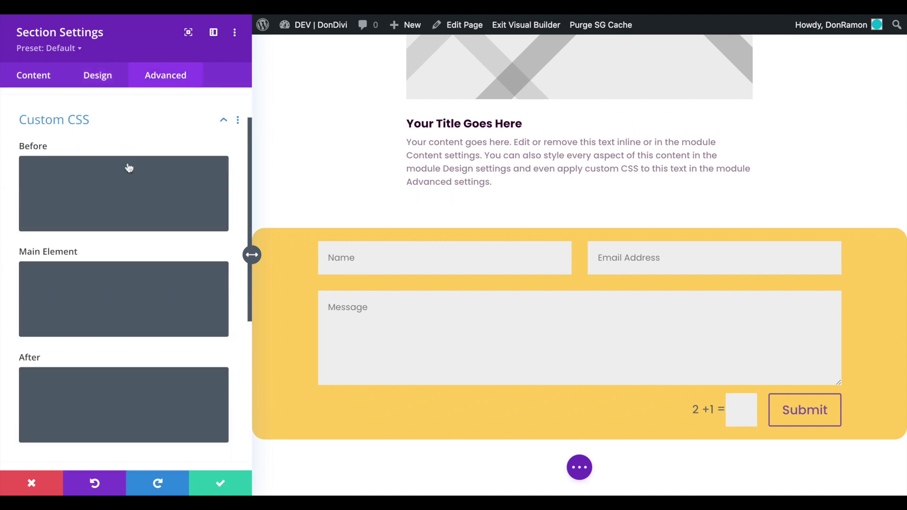
scroll(129, 168, "down", 1)
left_click(47, 259)
type("width: max-content")
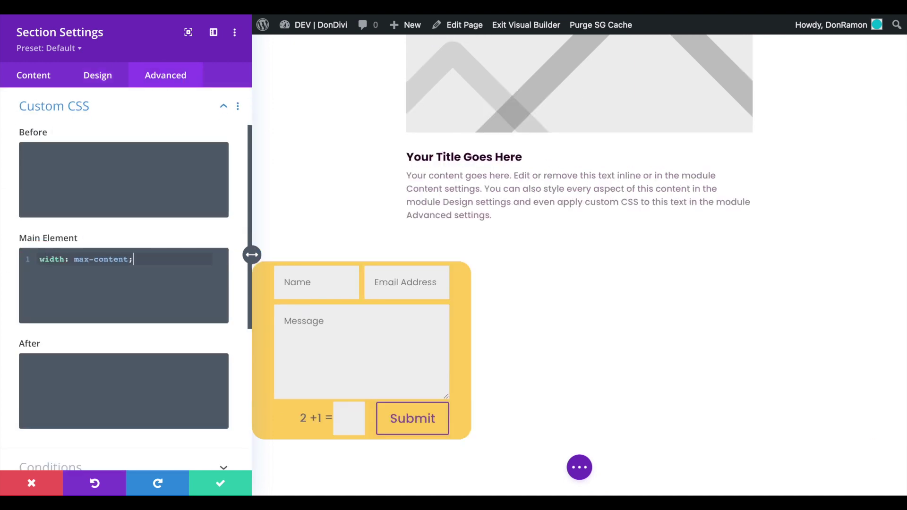
type(";")
Step: Make the section's position Fixed, located at the bottom-right corner of the page
scroll(44, 285, "down", 5)
left_click(118, 318)
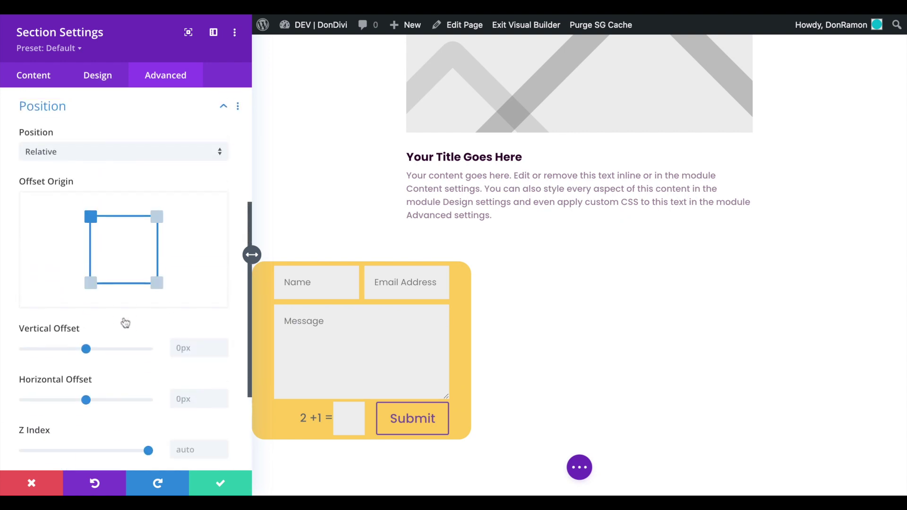
left_click(172, 157)
left_click(162, 228)
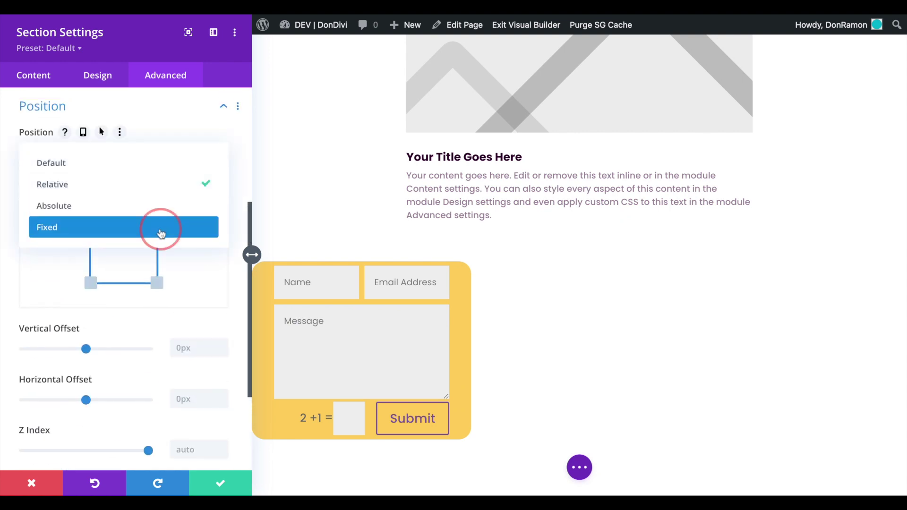
left_click(220, 302)
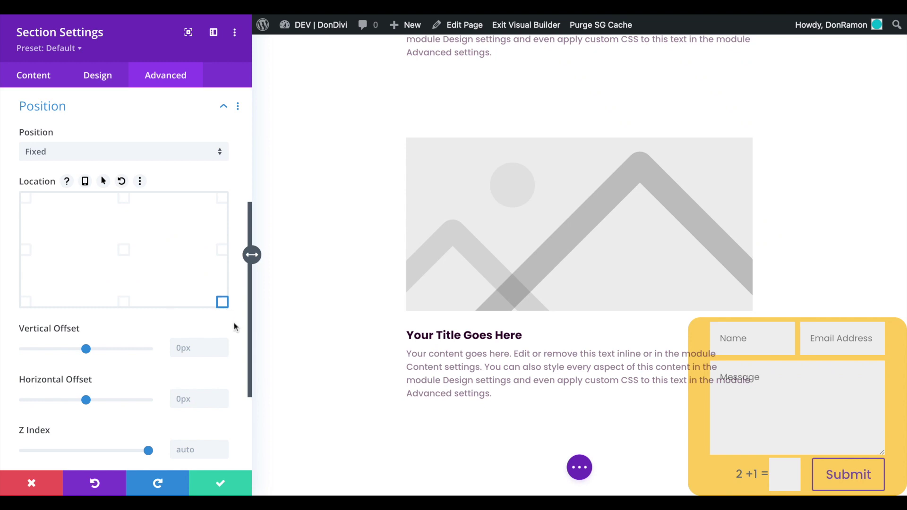
Step: Set the section's Z Index to 999 and its horizontal and vertical offsets to 10px, and save the settings
scroll(233, 322, "down", 3)
left_click(212, 366)
type("99")
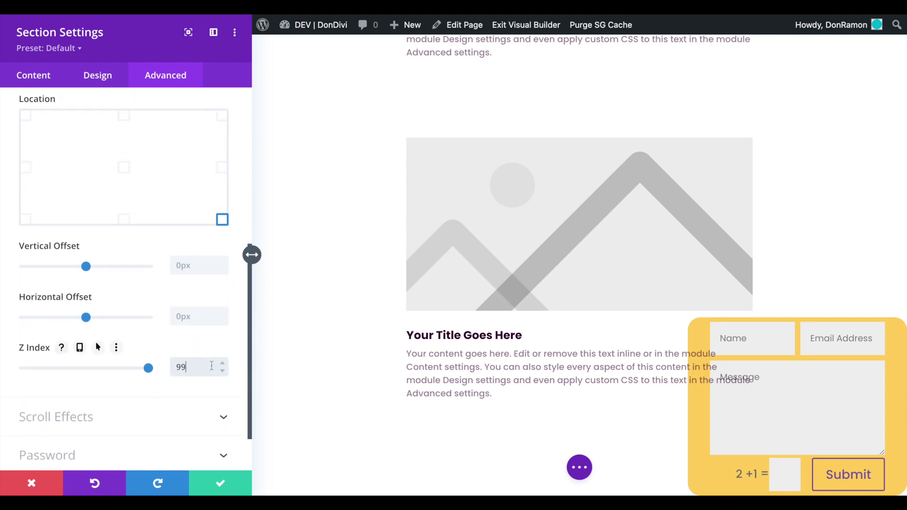
type("9")
left_click(194, 323)
type("10")
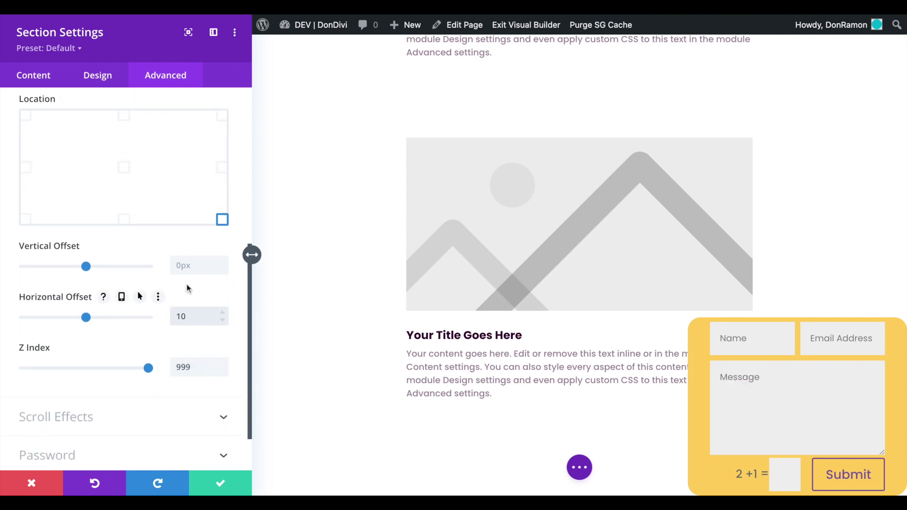
left_click(184, 266)
type("10px")
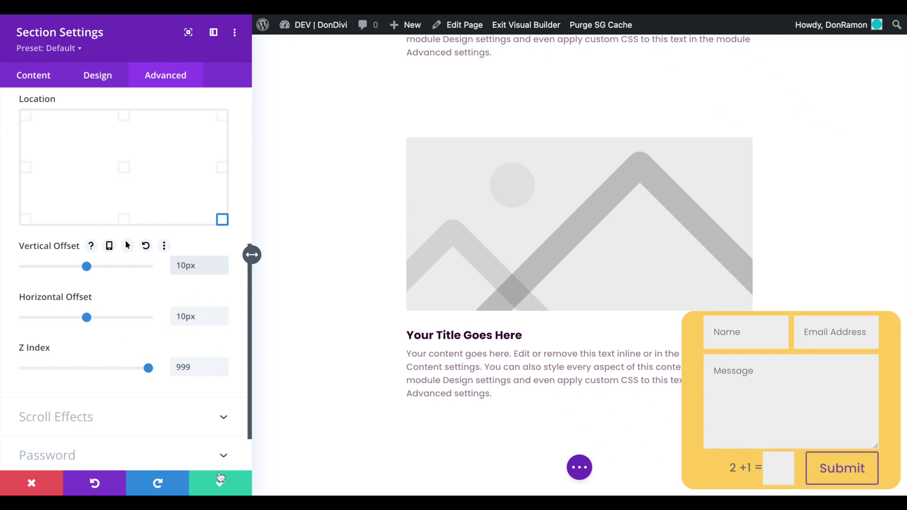
left_click(221, 482)
Step: Set both the width and the max width of the contact form's row to 100%
left_click(738, 301)
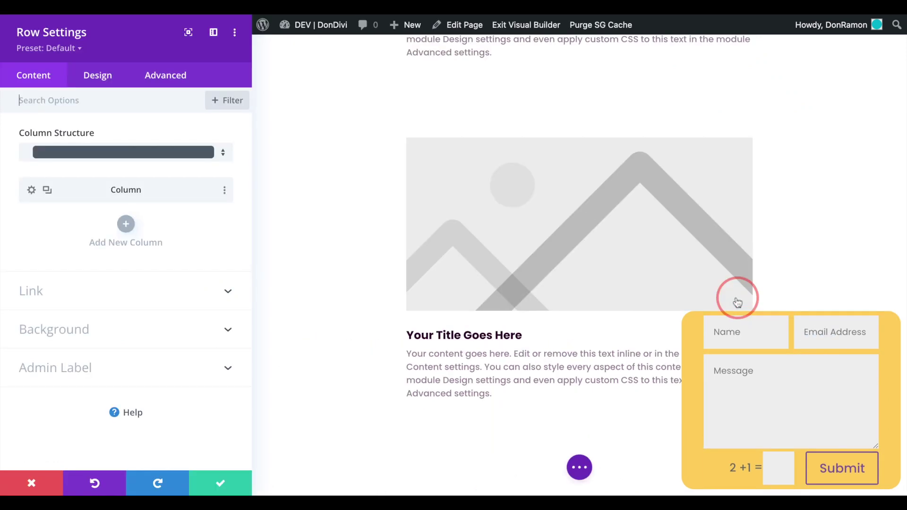
left_click(114, 75)
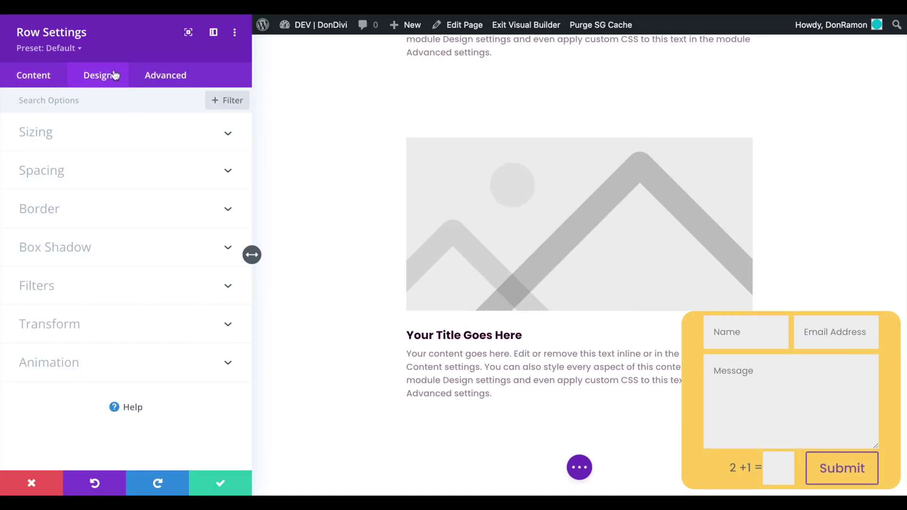
left_click(105, 137)
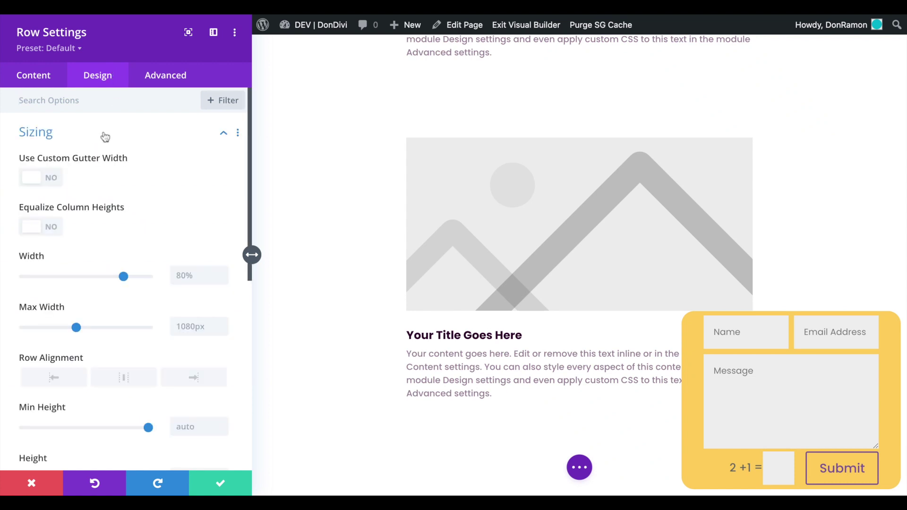
triple_click(187, 327)
type("100%")
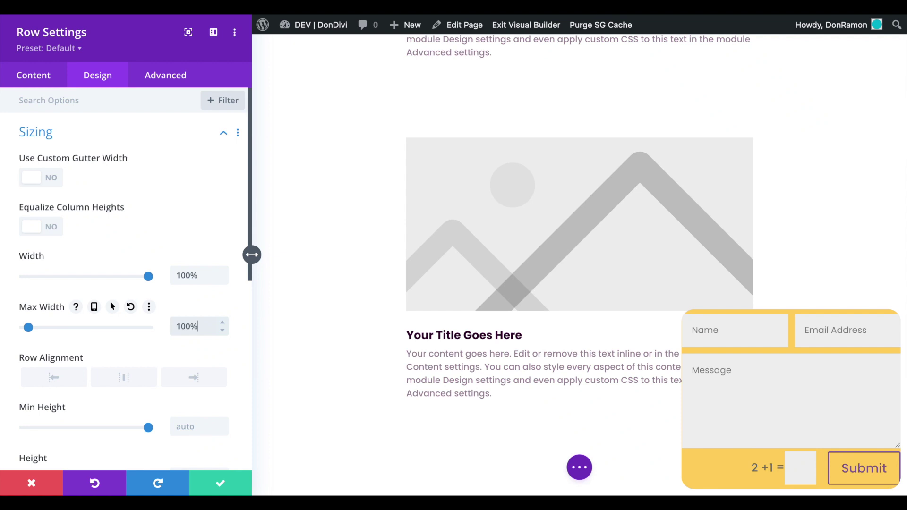
Step: Set the row's top and bottom padding to 0px and save the row settings
scroll(229, 398, "down", 6)
left_click(114, 311)
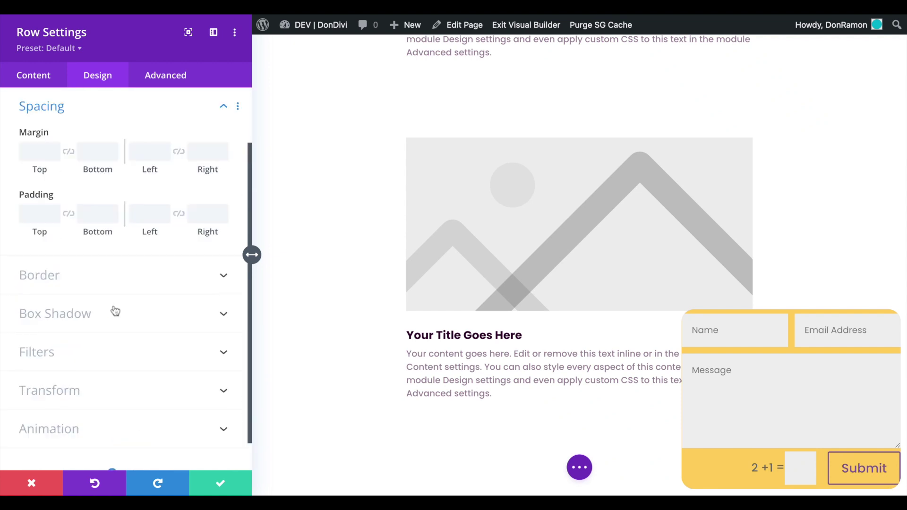
left_click(68, 214)
left_click(40, 214)
type("0px")
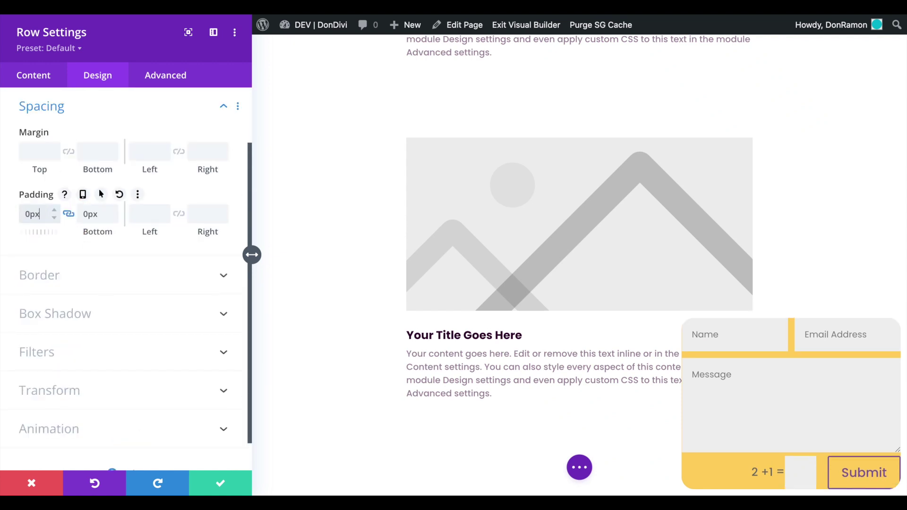
left_click(220, 483)
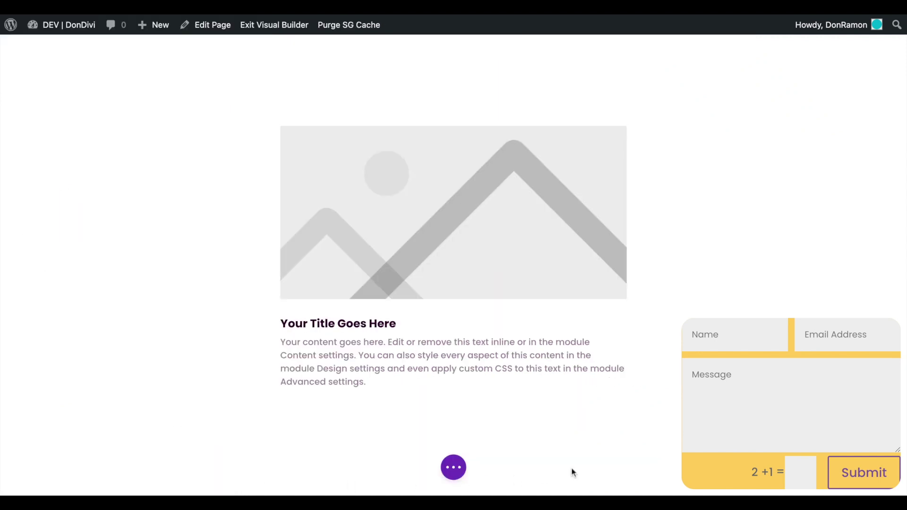
Step: Size the Contact Form module with a width of 500px and a max width of 90vw
left_click(770, 351)
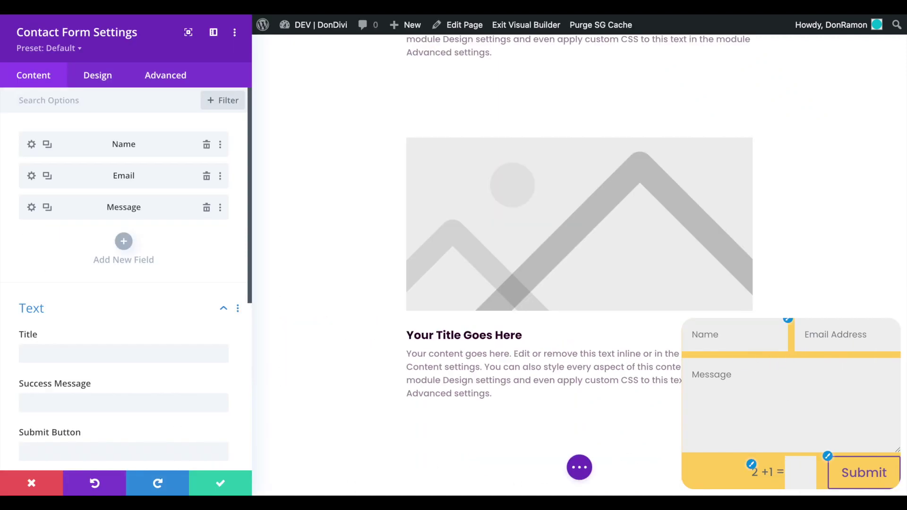
left_click(110, 77)
left_click(124, 324)
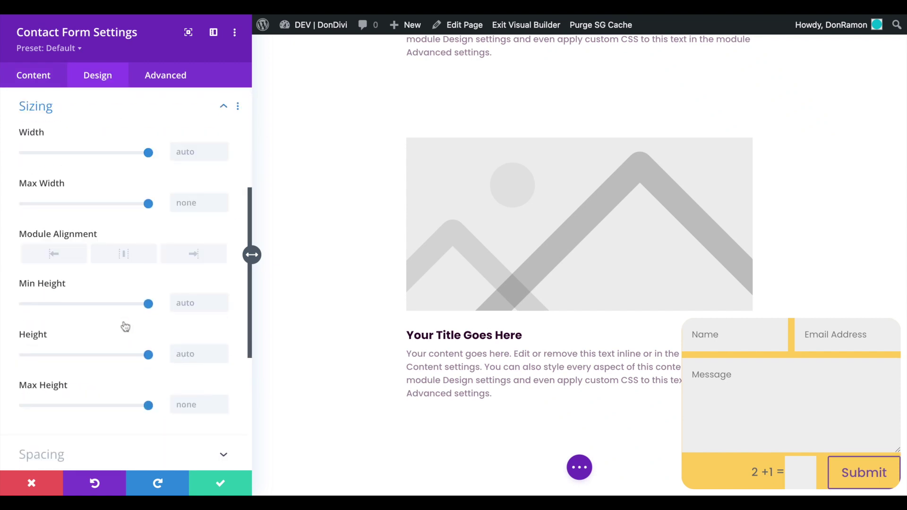
left_click(198, 151)
type("500px")
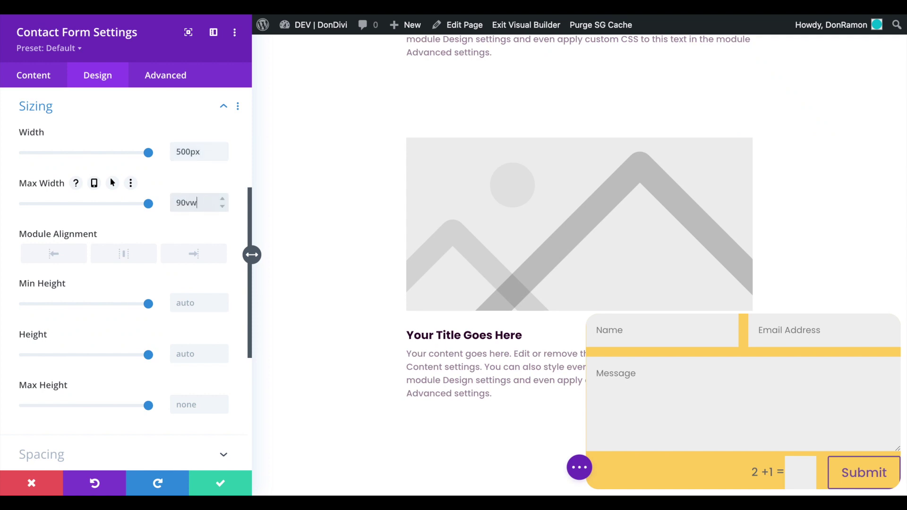
Step: Pad the Contact Form module by 30px at top and bottom and 40px at left and right, and save it
scroll(218, 222, "down", 5)
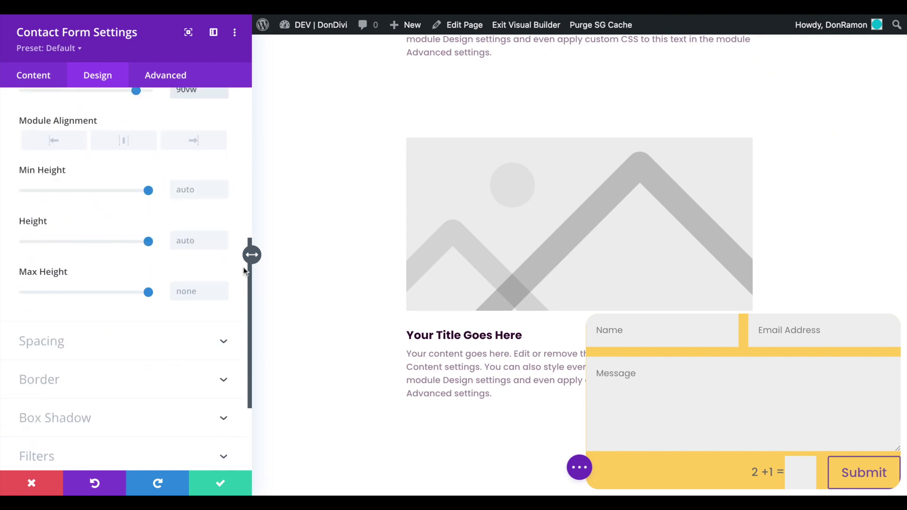
left_click(138, 237)
left_click(69, 215)
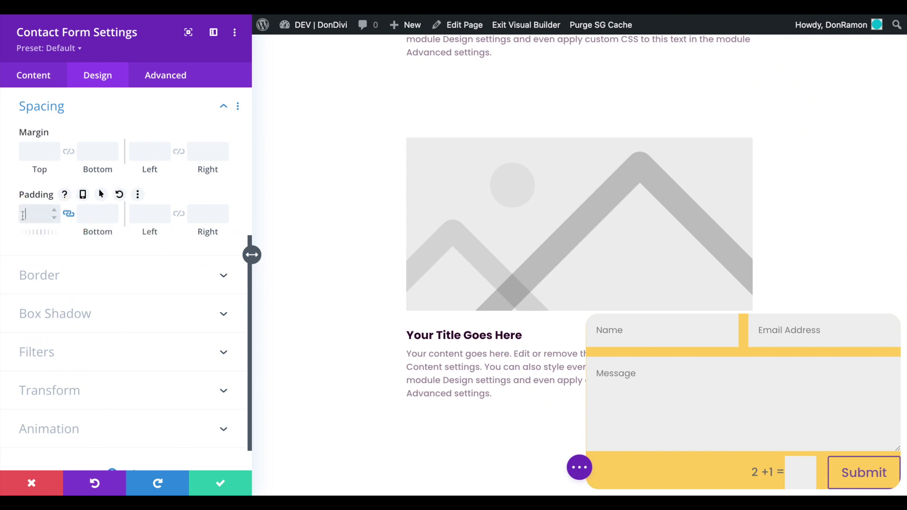
left_click(149, 213)
type("40")
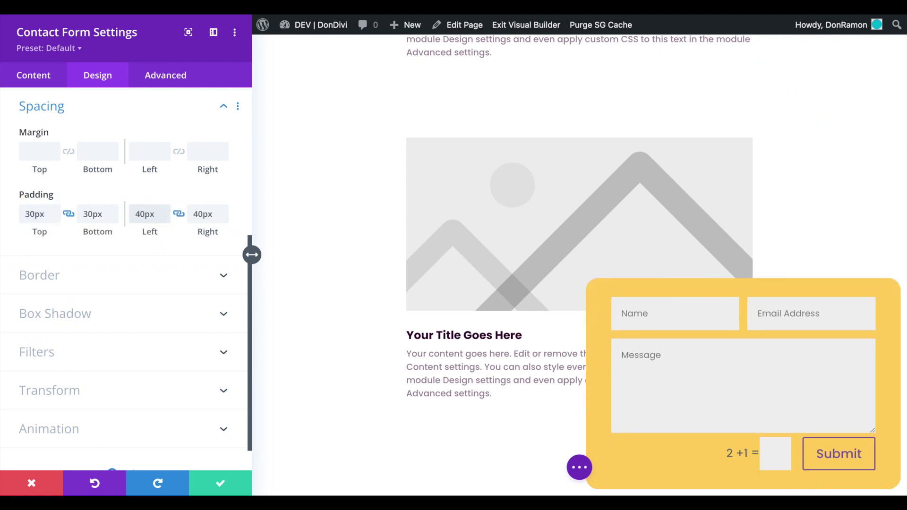
left_click(214, 481)
Step: Duplicate the contact form's row and delete the form from the upper copy
mouse_move(603, 293)
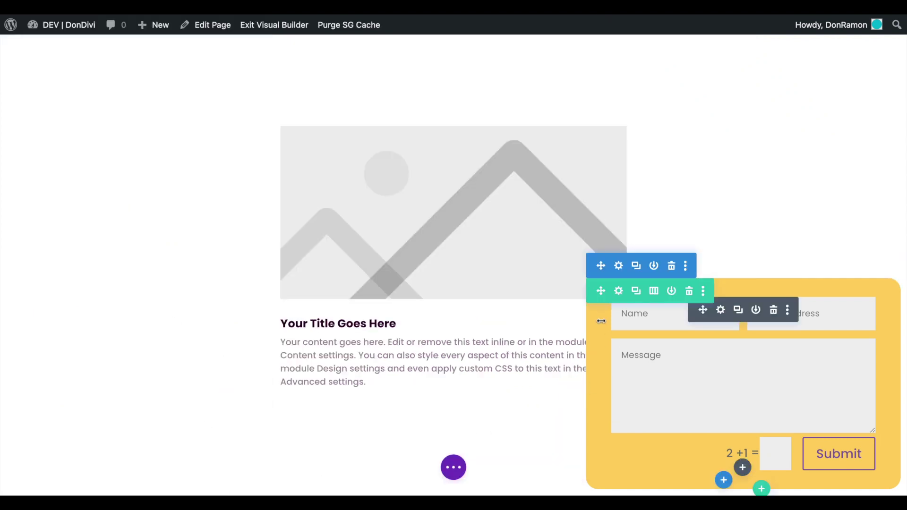
left_click(633, 293)
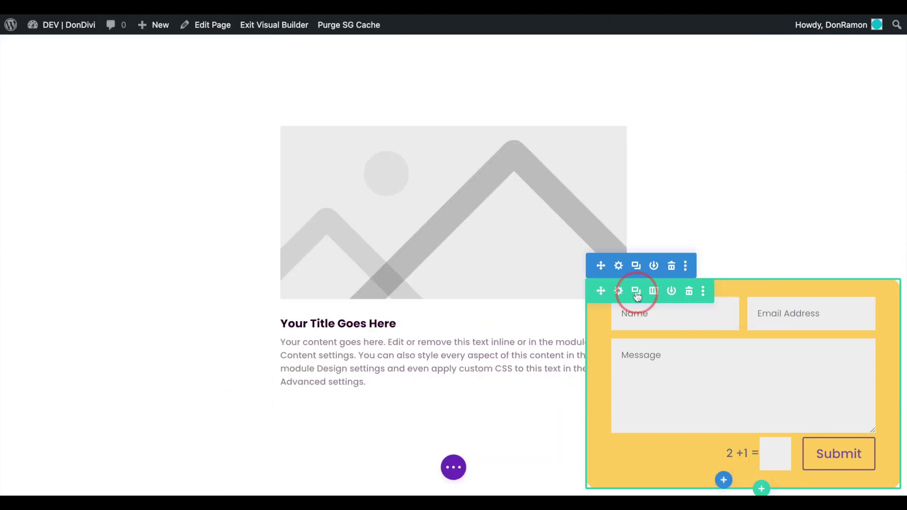
left_click(773, 100)
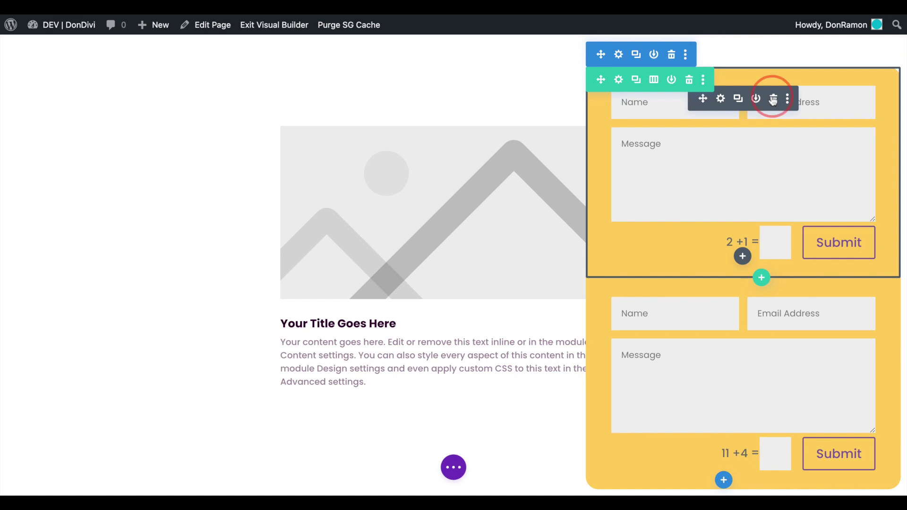
Step: Search the modules for "divim" and insert a DiviMenus Flex module into the empty upper row
left_click(744, 247)
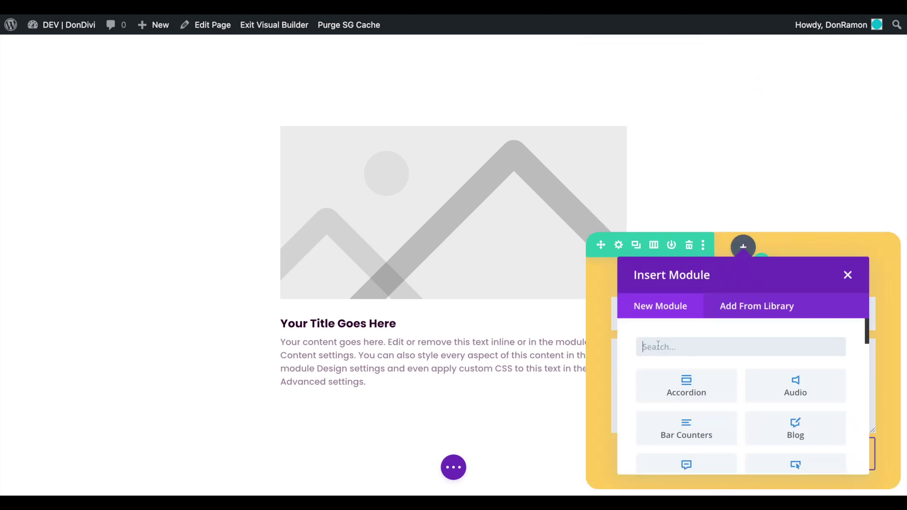
type("divim")
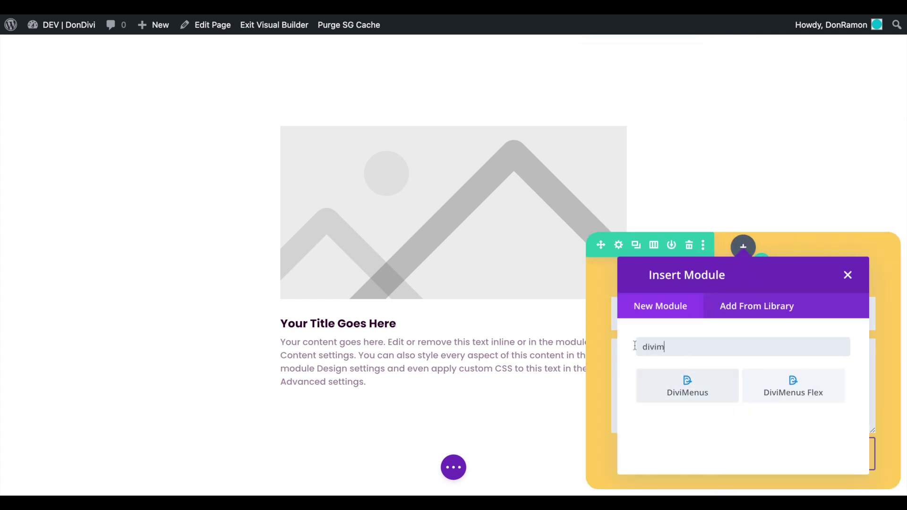
left_click(760, 384)
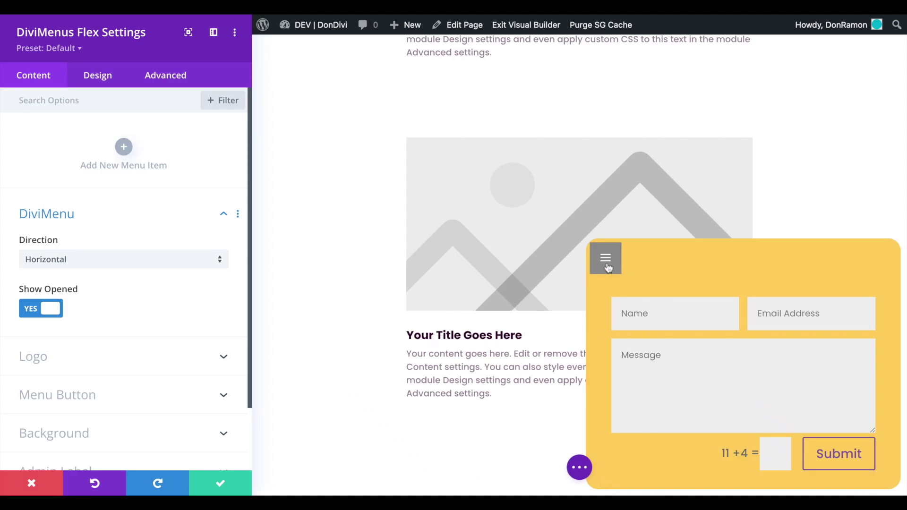
Step: Hide the menu button of the DiviMenus Flex module
left_click(101, 396)
left_click(36, 419)
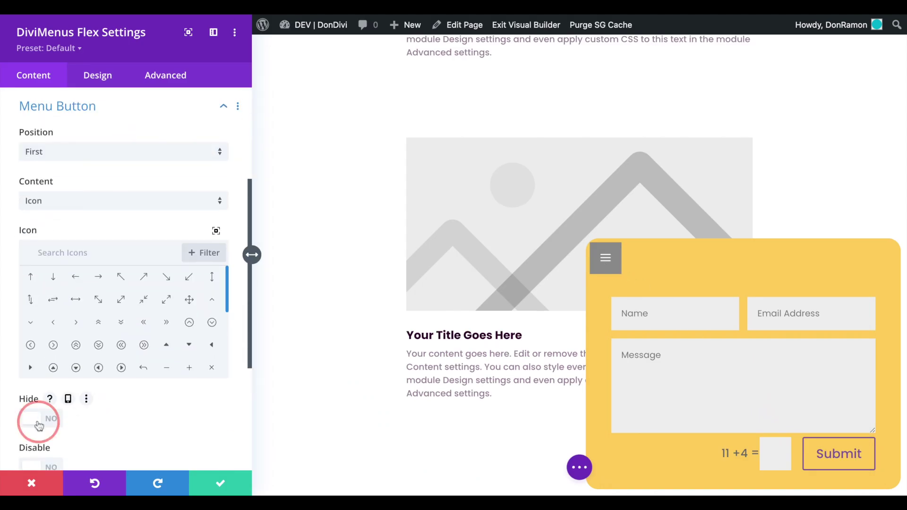
scroll(19, 388, "up", 5)
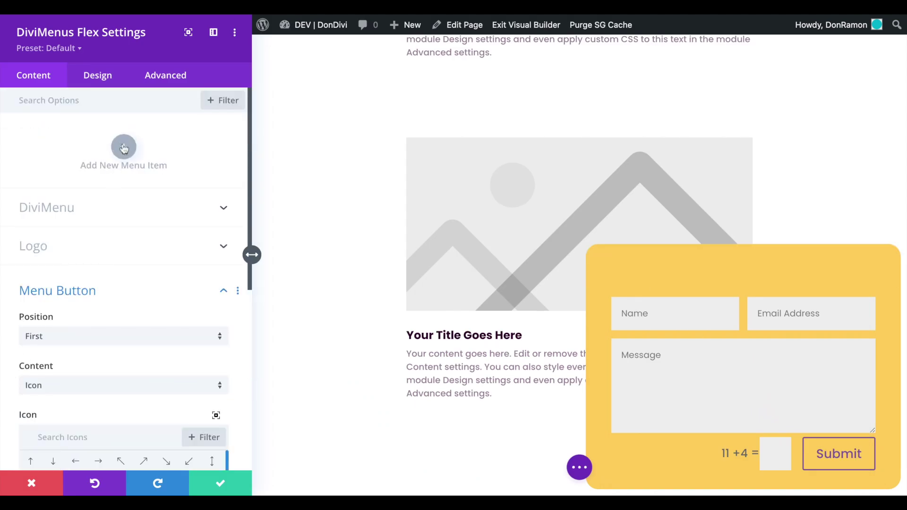
Step: Add a menu item titled "SAVE NOW" to the DiviMenus Flex module and enable its icon
left_click(123, 144)
type("SAVE NOW")
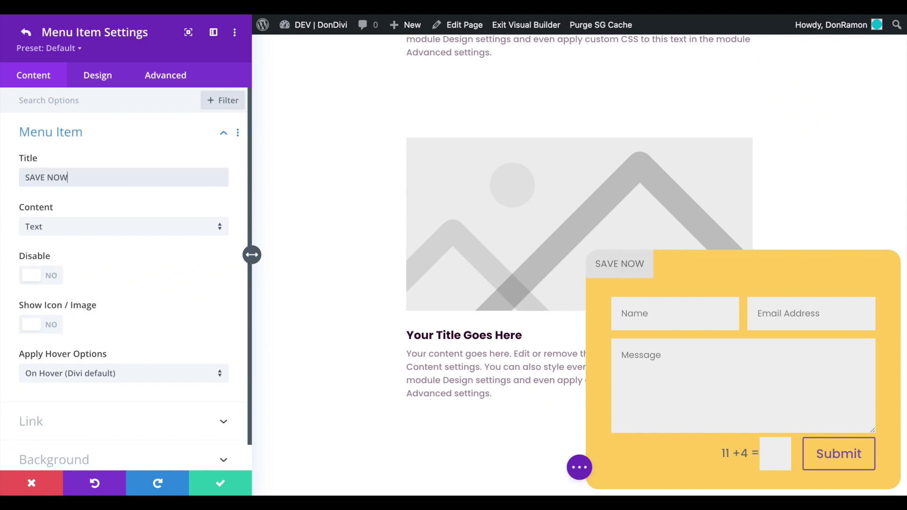
left_click(38, 323)
scroll(45, 236, "down", 5)
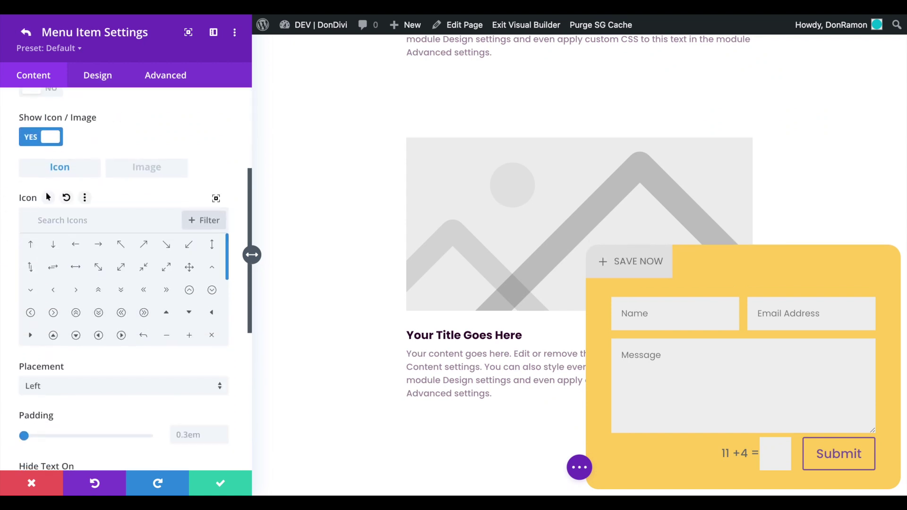
Step: Search the icons for "info", assign the outlined circled i to the SAVE NOW item, and set its placement to Right
left_click(47, 225)
type("info")
left_click(122, 246)
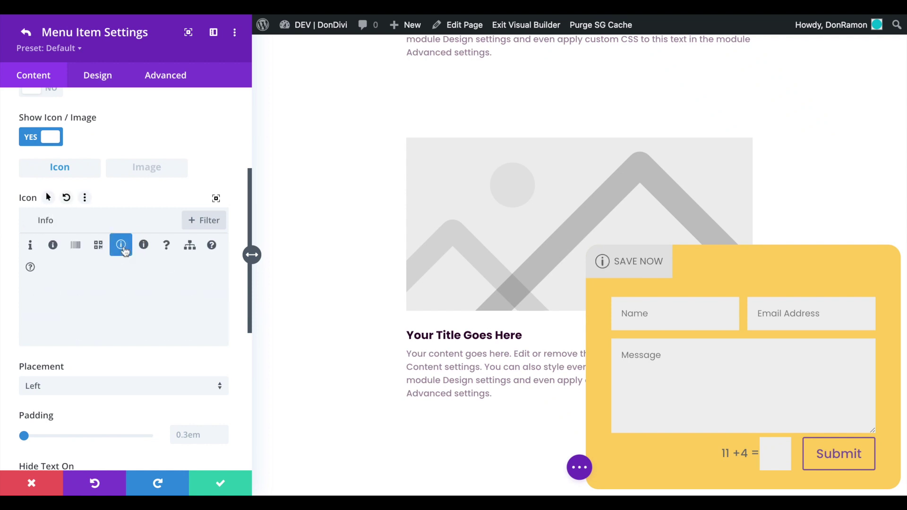
left_click(120, 392)
left_click(121, 374)
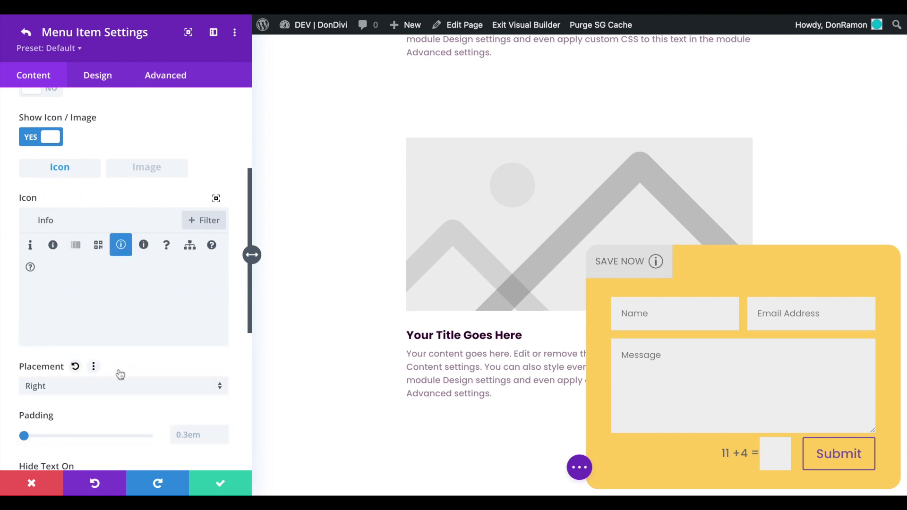
Step: Give the SAVE NOW menu item the green saved background color and return to the module settings
scroll(230, 430, "down", 6)
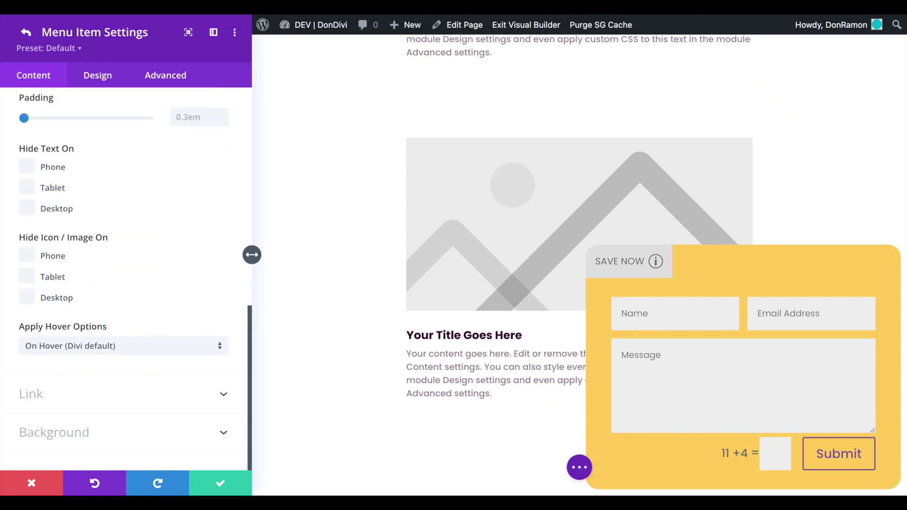
left_click(225, 431)
left_click(183, 387)
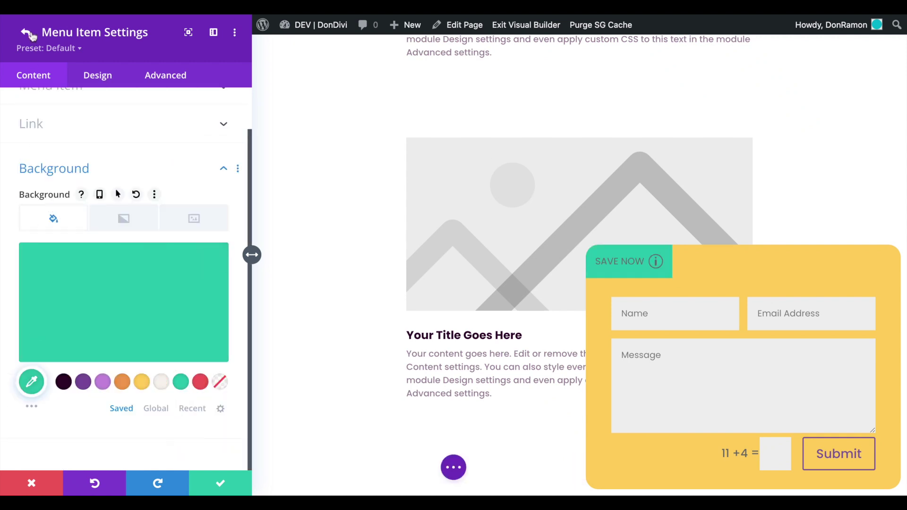
left_click(26, 32)
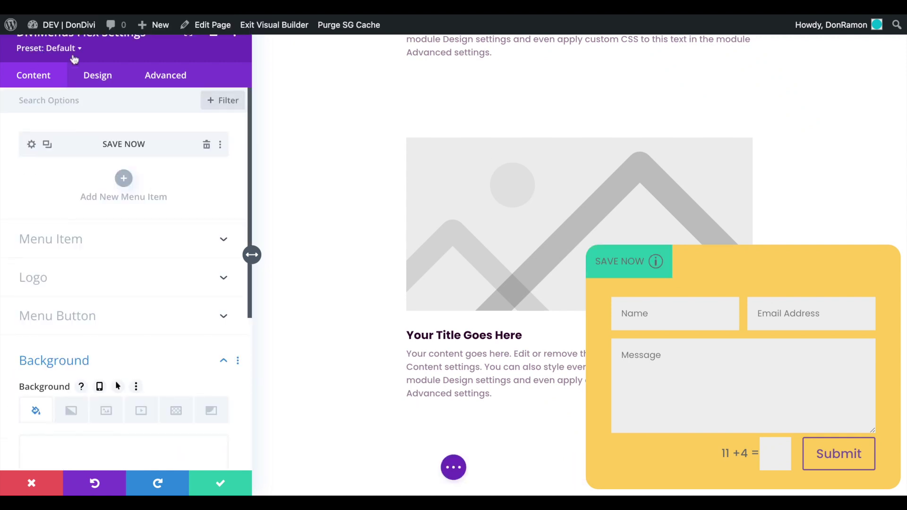
Step: Turn on Fullwidth Menu Items in the DiviMenu design options of the upper menu
left_click(107, 79)
left_click(108, 137)
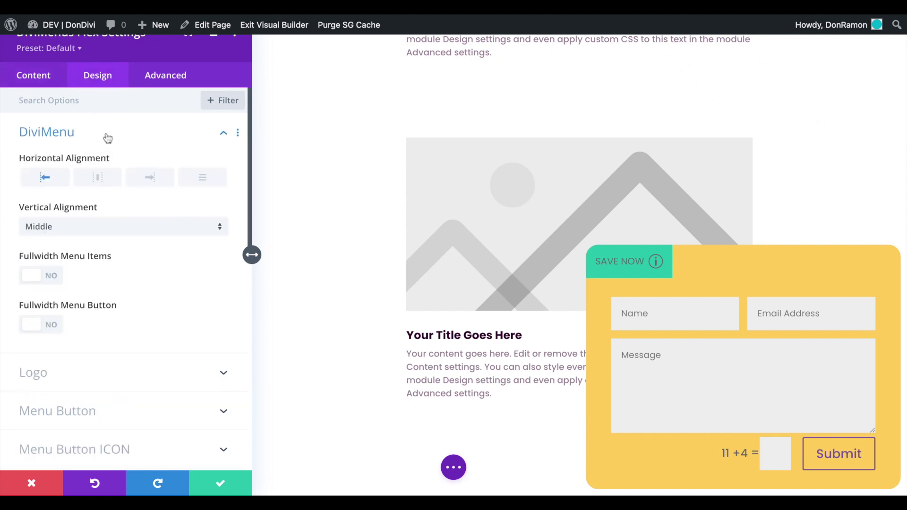
left_click(34, 279)
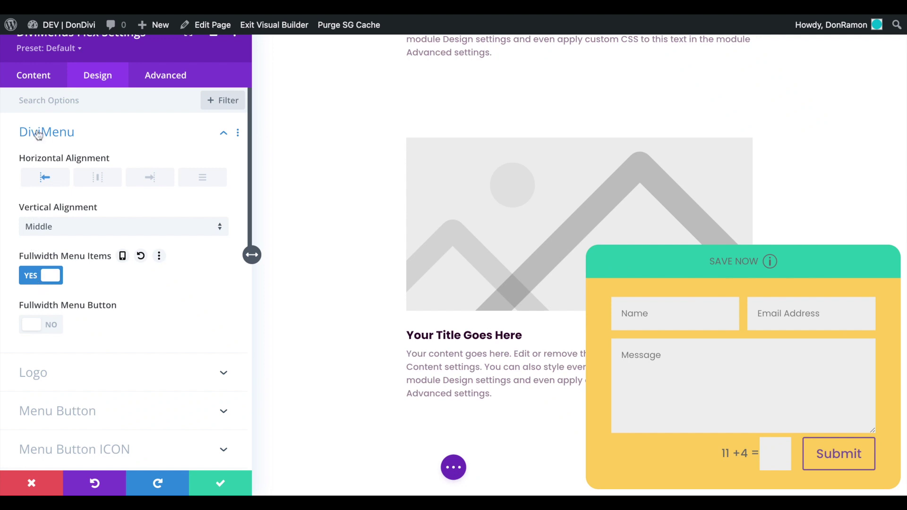
Step: Style the SAVE NOW item's text as Bold, white (ffffff) and 23px
left_click(31, 81)
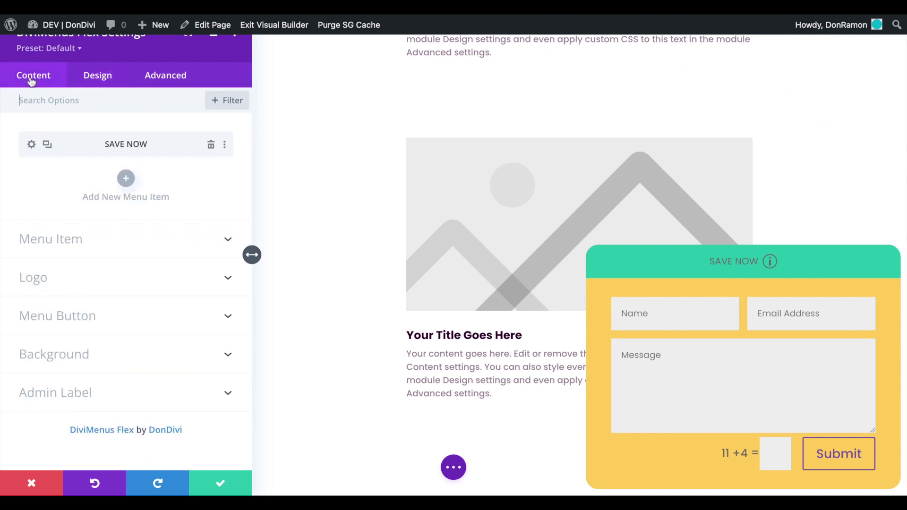
left_click(30, 145)
left_click(100, 76)
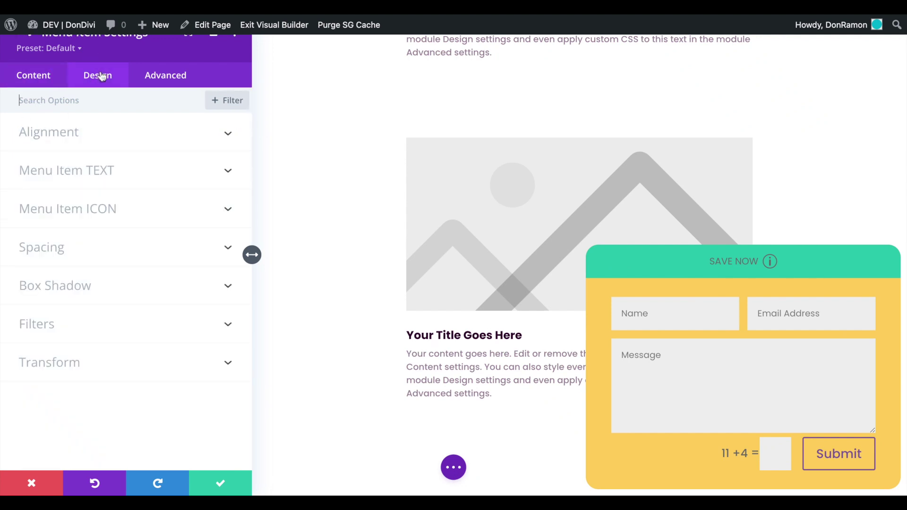
left_click(125, 171)
left_click(127, 208)
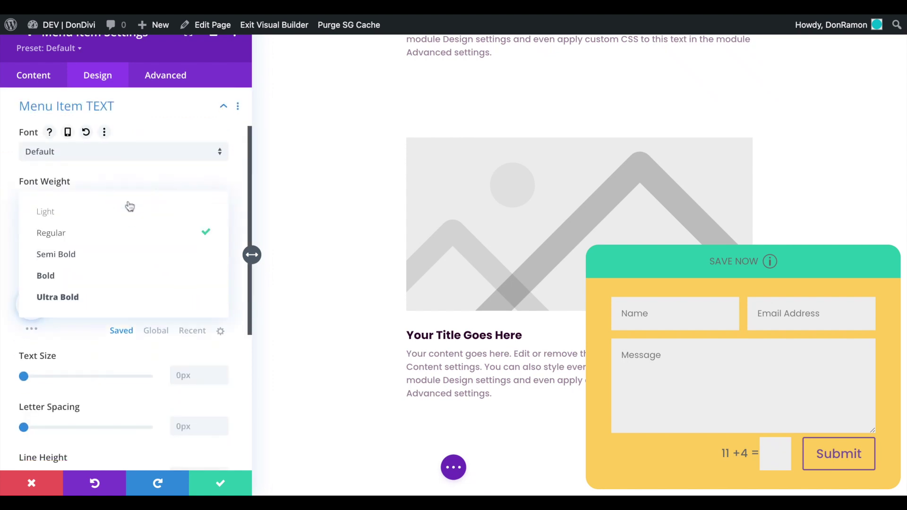
left_click(104, 282)
left_click(30, 304)
type("ffffff")
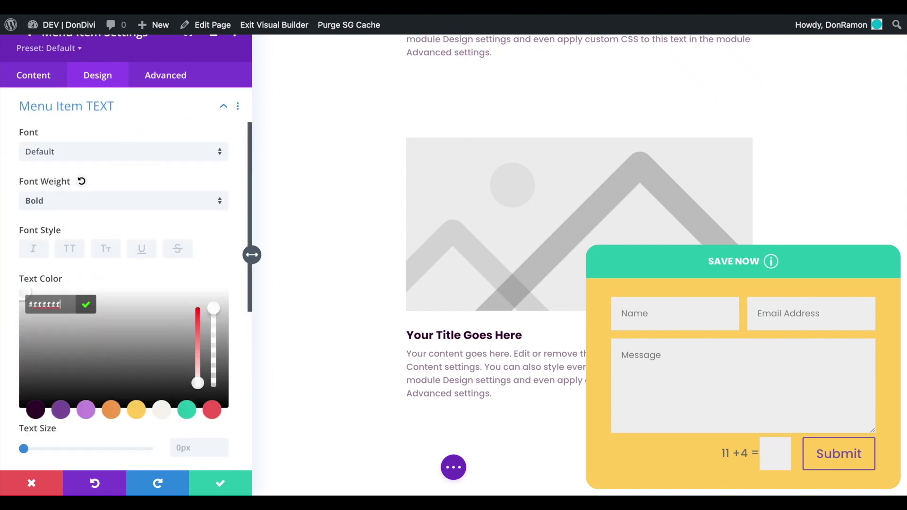
key("Return")
left_click(190, 382)
type("23px")
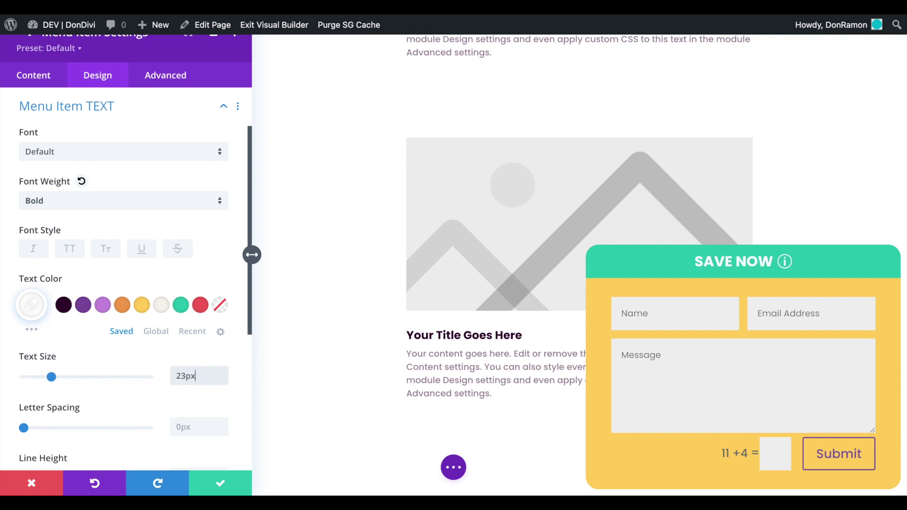
Step: Justify the SAVE NOW item's content so the title and icon sit at opposite ends of the bar
scroll(243, 325, "up", 3)
left_click(146, 136)
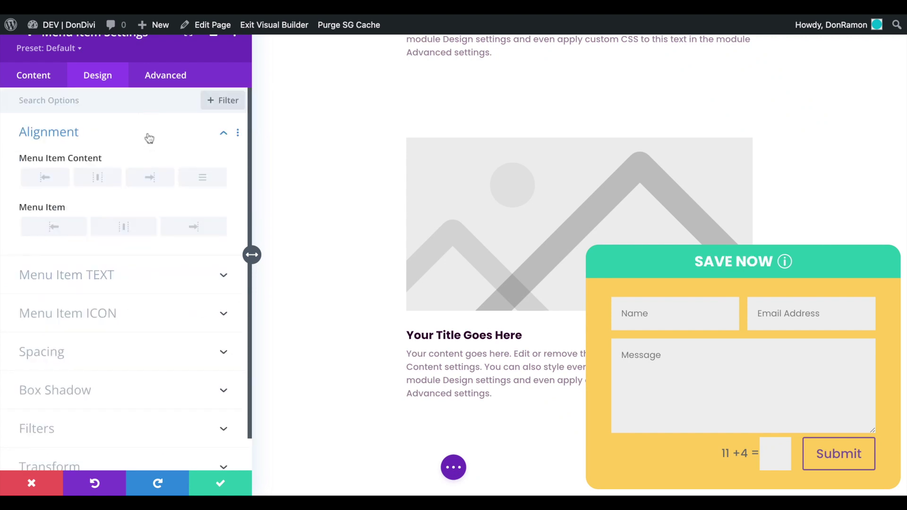
left_click(200, 181)
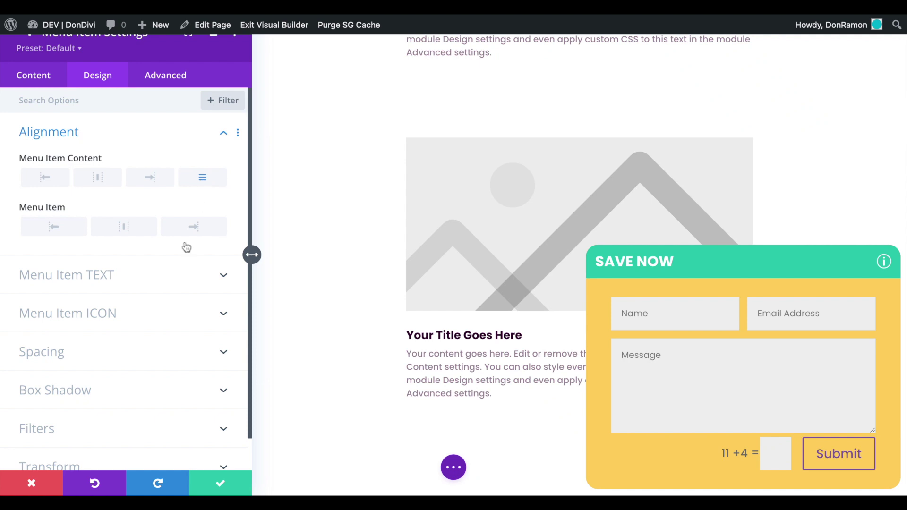
Step: Set the SAVE NOW item's left and right padding to 40px and save the module
left_click(75, 352)
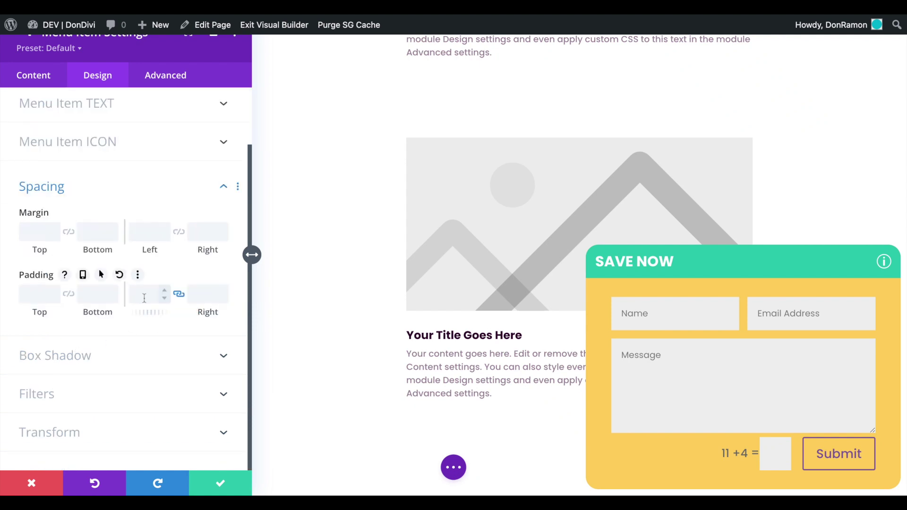
left_click_drag(145, 321, 146, 321)
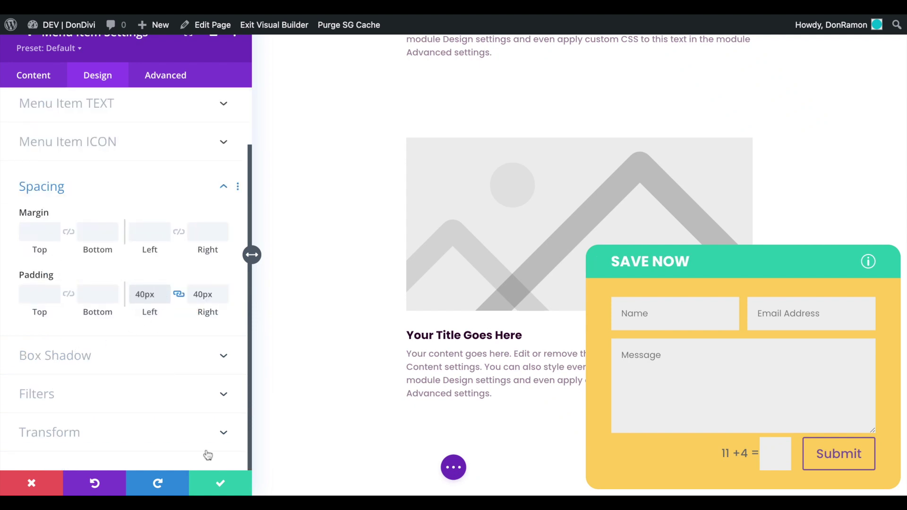
left_click(220, 483)
Step: Copy the SAVE NOW DiviMenus Flex module and paste it below the contact form
mouse_move(778, 269)
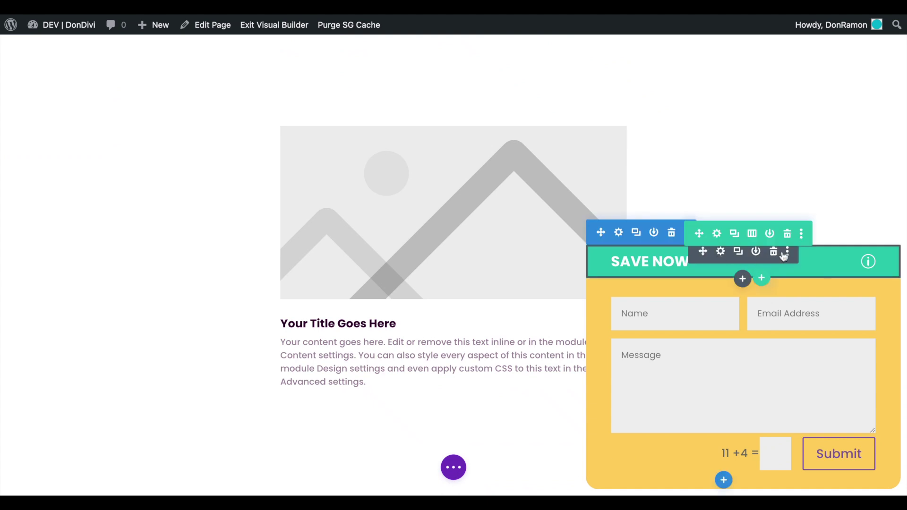
left_click(787, 252)
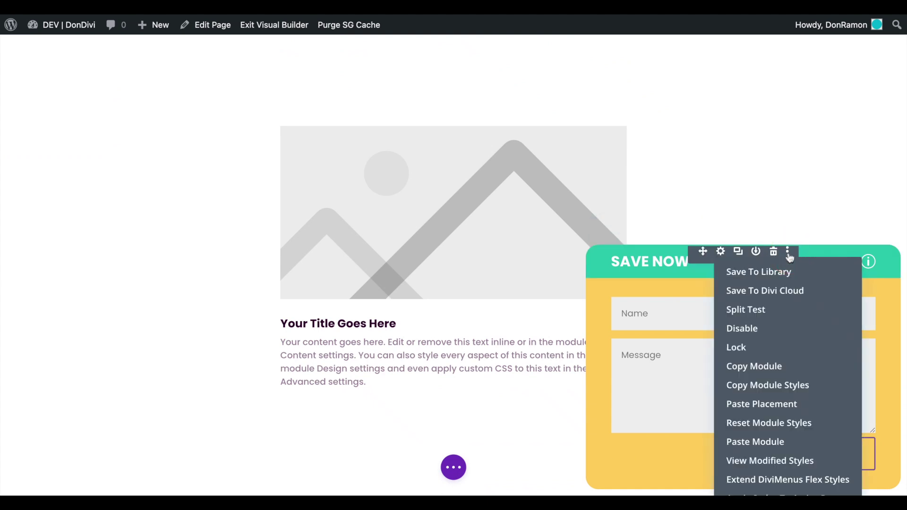
left_click(799, 373)
right_click(744, 469)
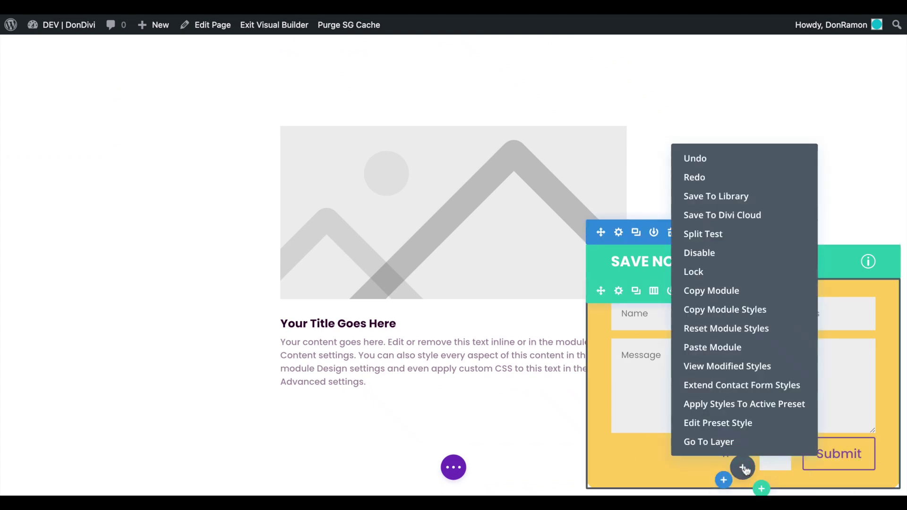
left_click(753, 350)
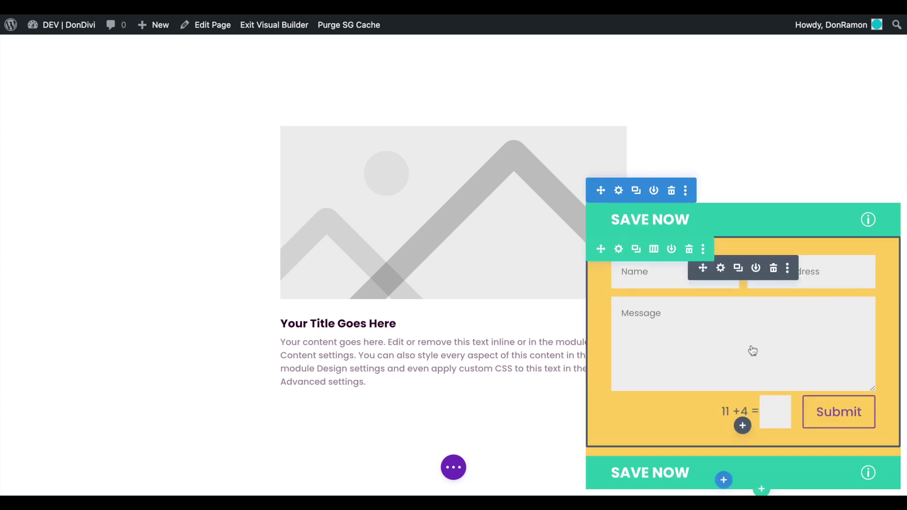
Step: In the pasted menu below the form, turn off the menu item's icon and retitle it "Button 1"
left_click(722, 463)
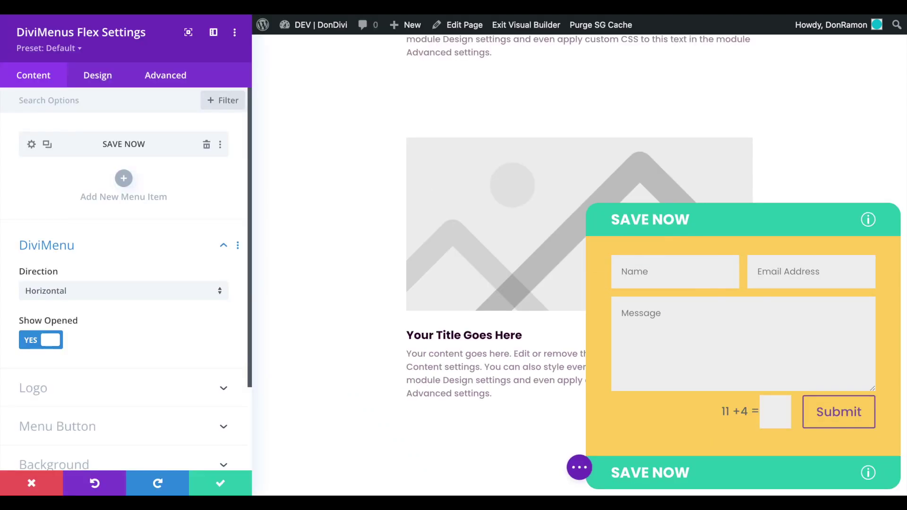
left_click(31, 145)
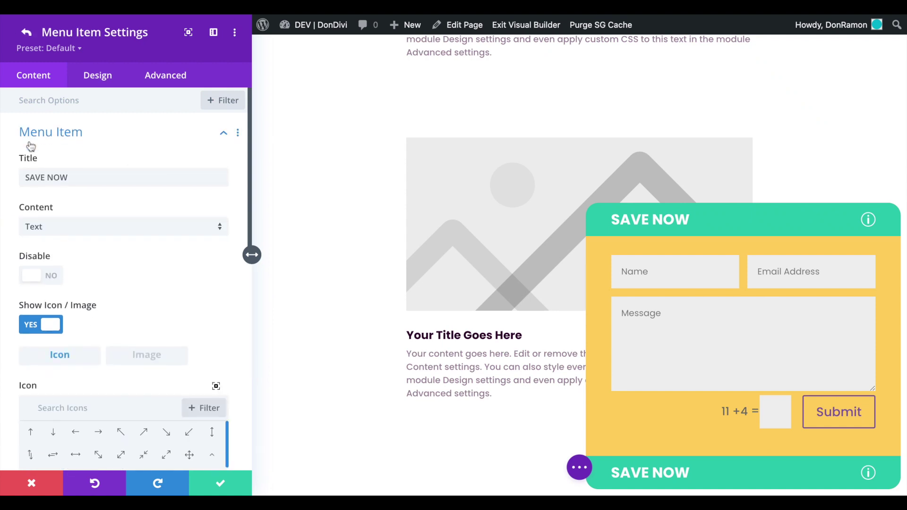
left_click(50, 324)
triple_click(41, 178)
type("Button 1")
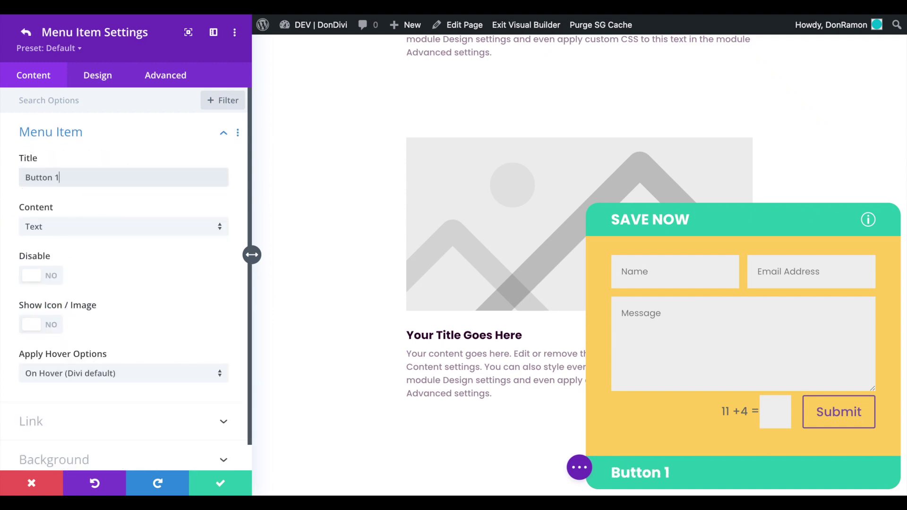
Step: Set the Button 1 item's text size to 18px
left_click(97, 75)
left_click(133, 171)
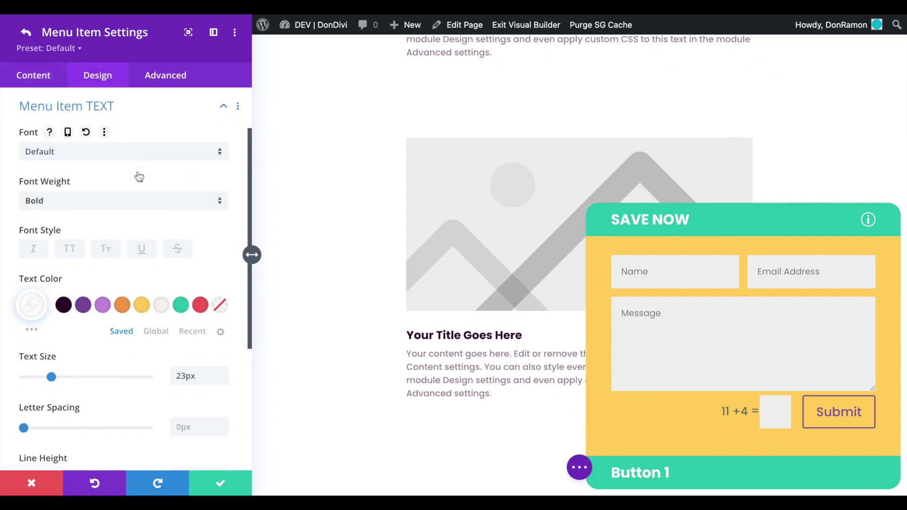
double_click(186, 376)
type("18px")
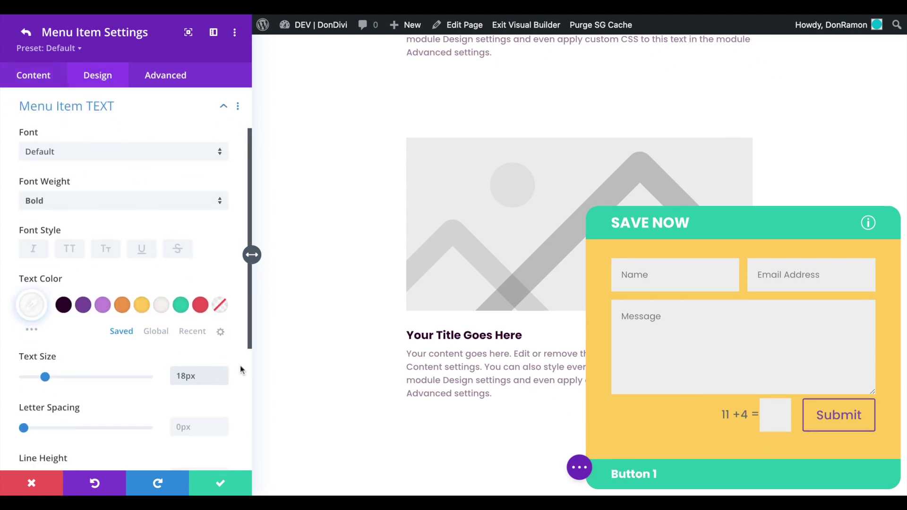
Step: Remove the justified content alignment from the Button 1 item and return to the module settings
scroll(239, 369, "up", 3)
left_click(169, 134)
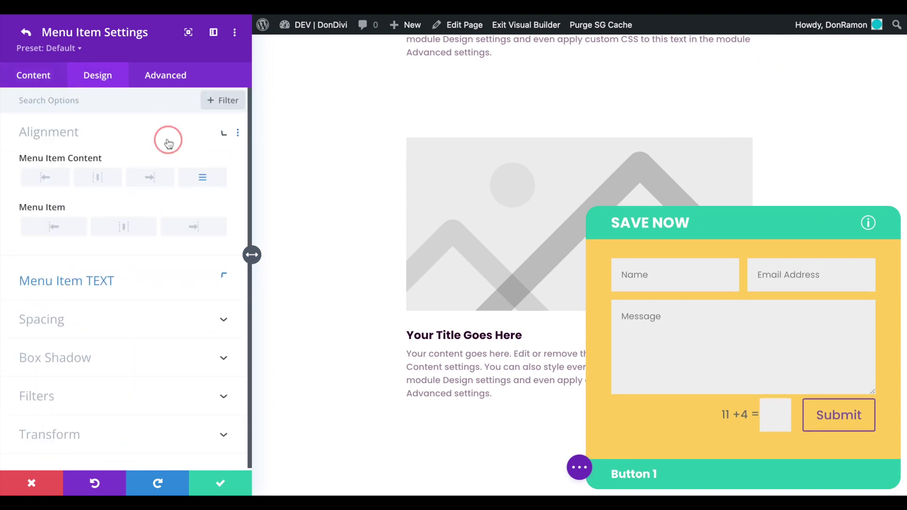
left_click(205, 179)
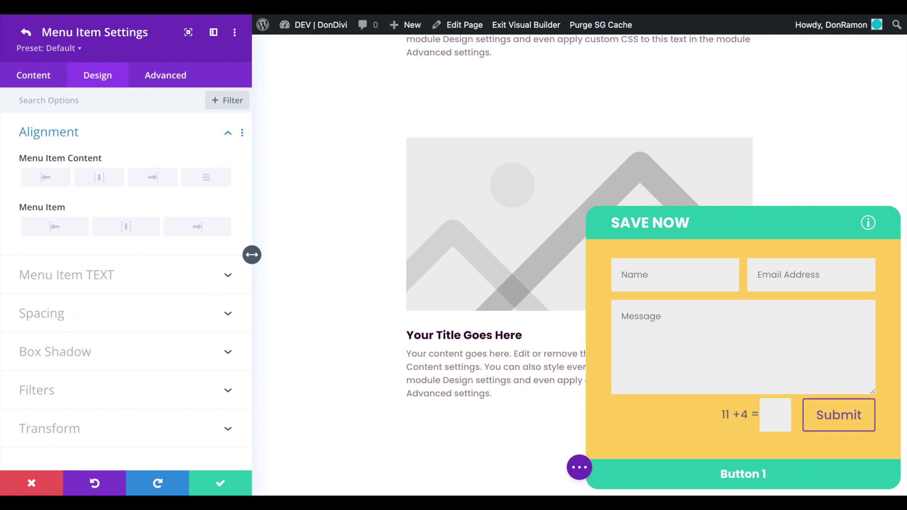
left_click(26, 32)
Step: Duplicate the Button 1 menu item and title the copy "Button 2"
left_click(45, 146)
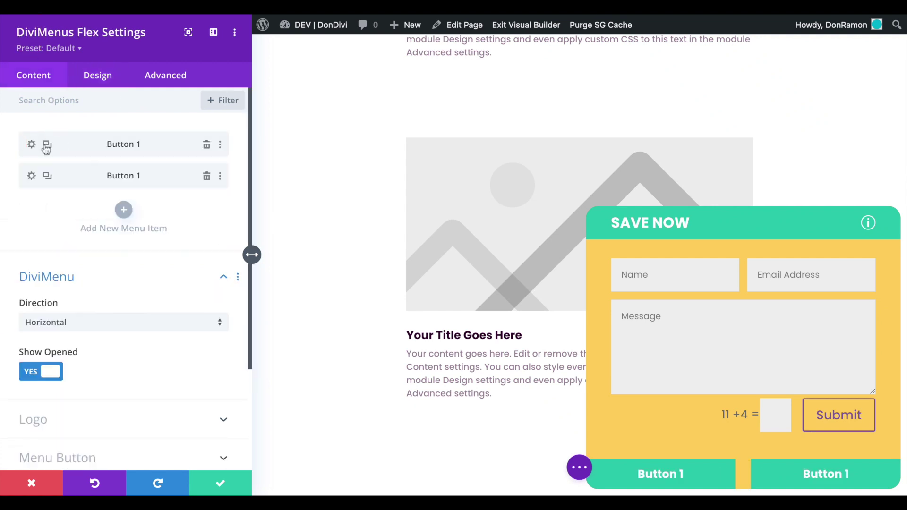
left_click(31, 176)
left_click(72, 178)
key("BackSpace")
type("2")
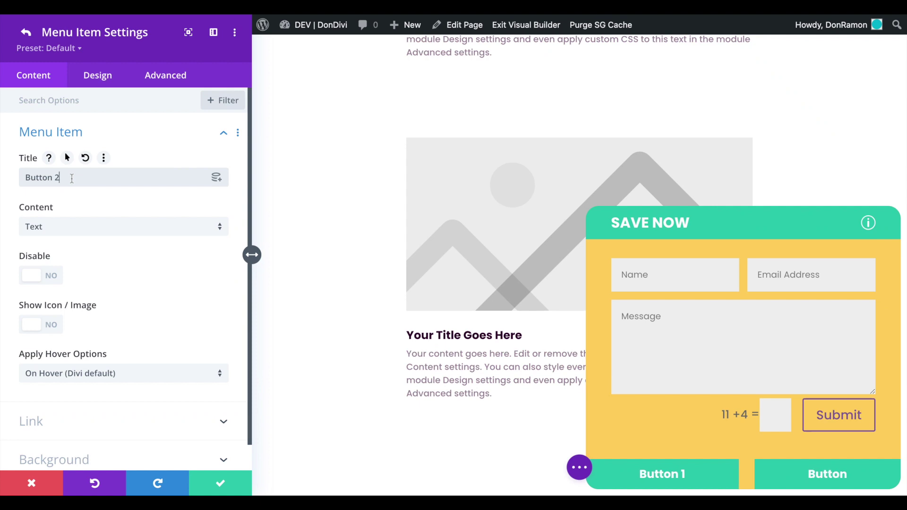
Step: Give the Button 2 item the light purple saved background color and return to the module settings
scroll(92, 253, "down", 1)
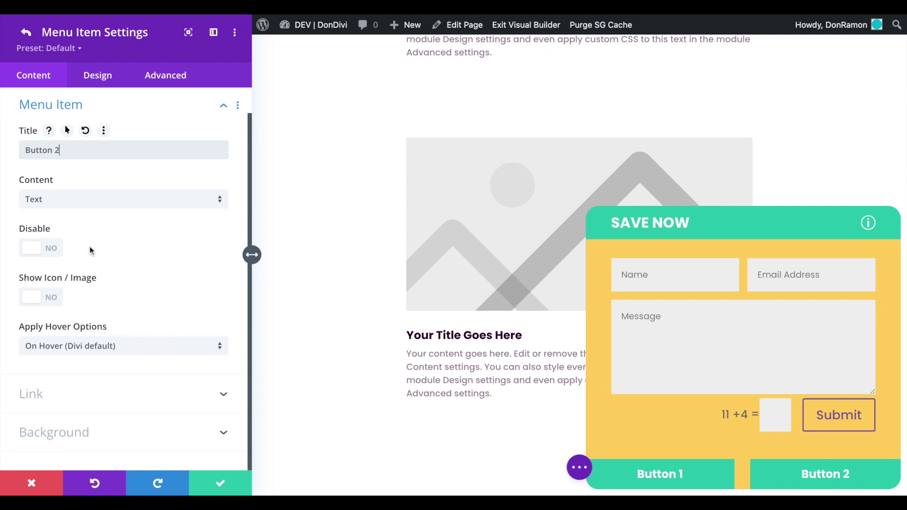
left_click(85, 431)
left_click(103, 384)
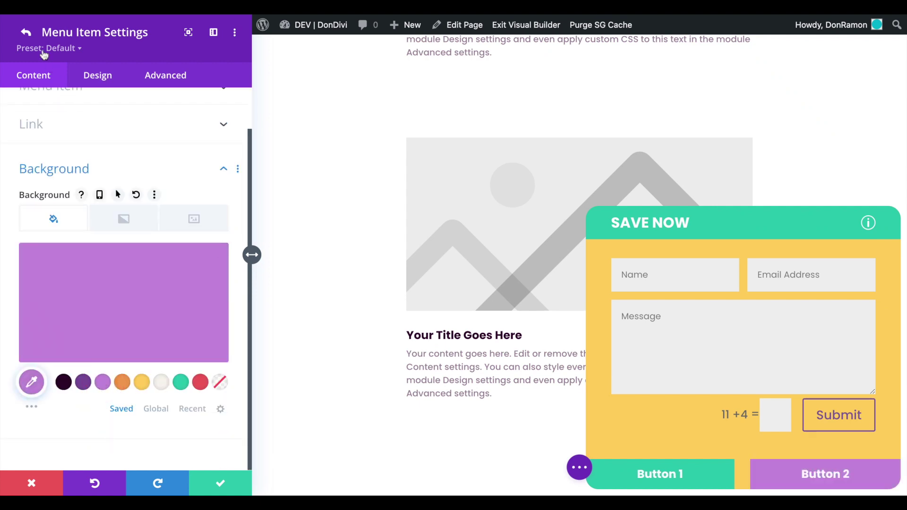
left_click(26, 32)
Step: Reduce the DiviMenu Opening spacing of the two-button menu to 0px
left_click(98, 76)
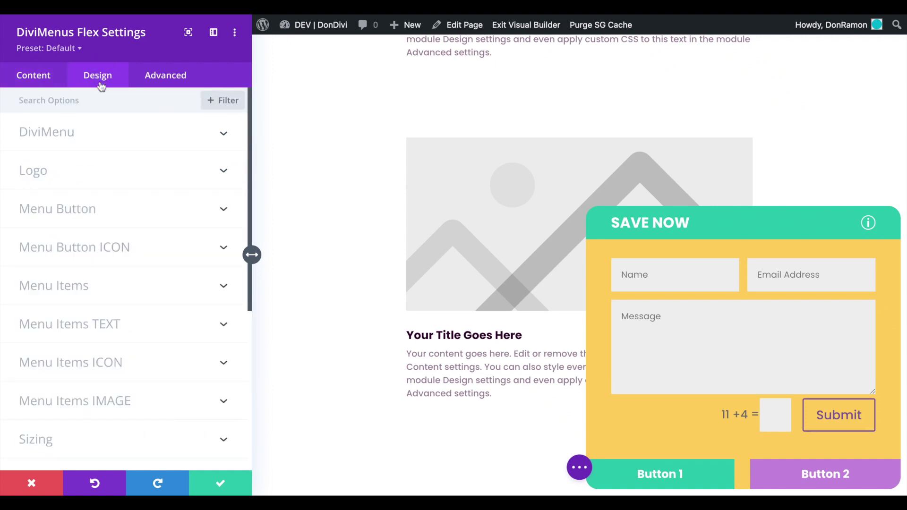
scroll(114, 124, "down", 5)
left_click(27, 209)
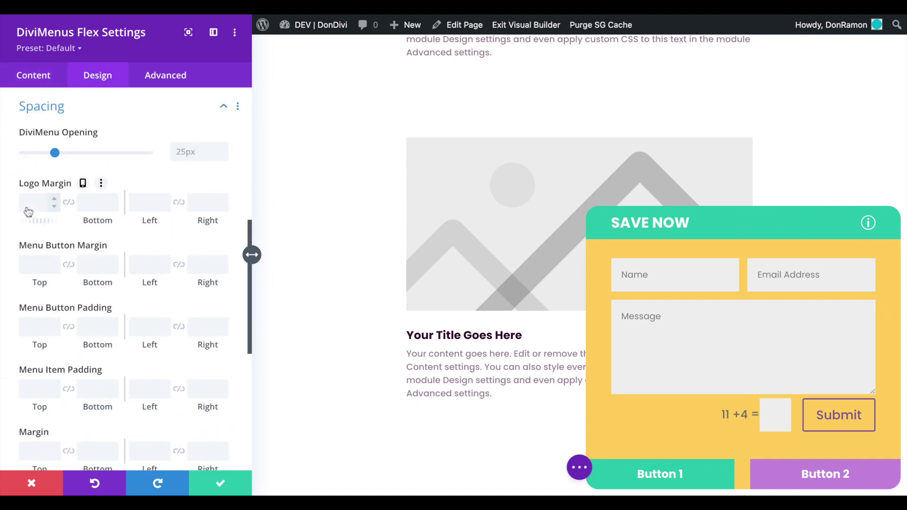
left_click_drag(55, 153, 23, 153)
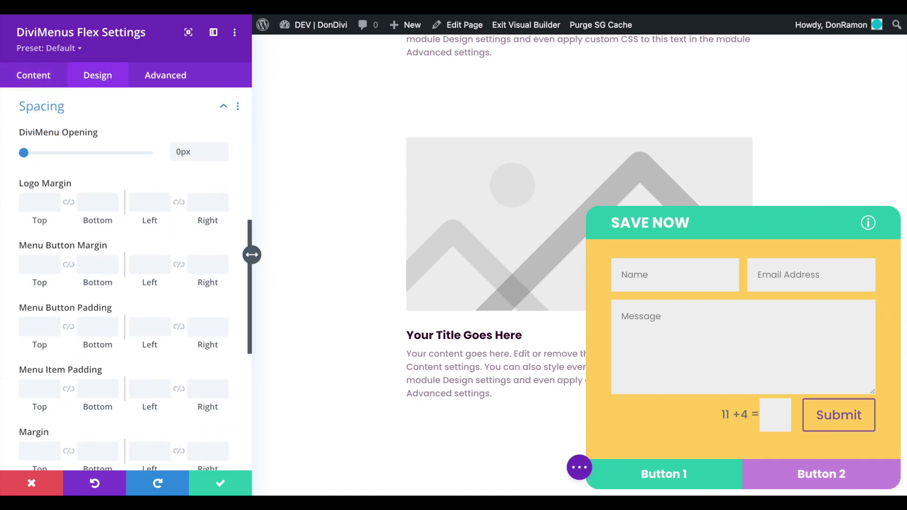
Step: Give the Button 1 item the link URL "#" with the URL link type, and save the module settings
left_click(36, 77)
left_click(32, 144)
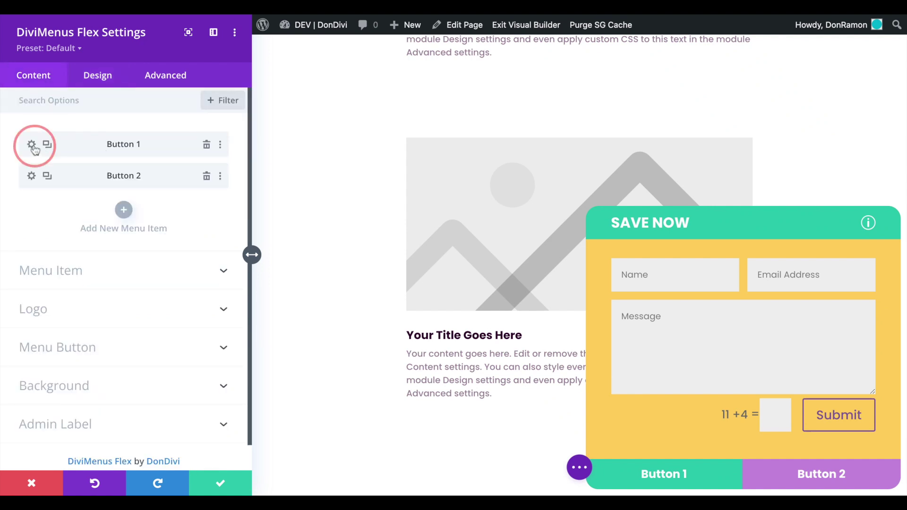
left_click(40, 403)
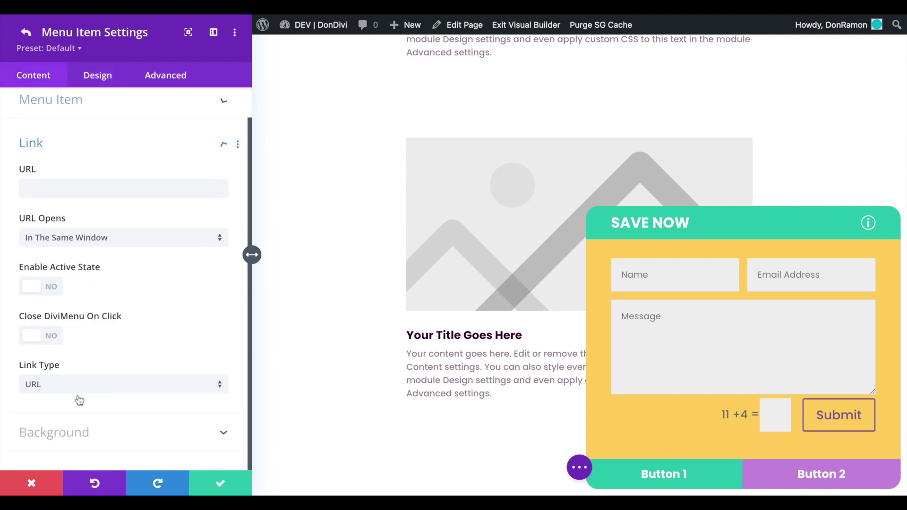
left_click(95, 389)
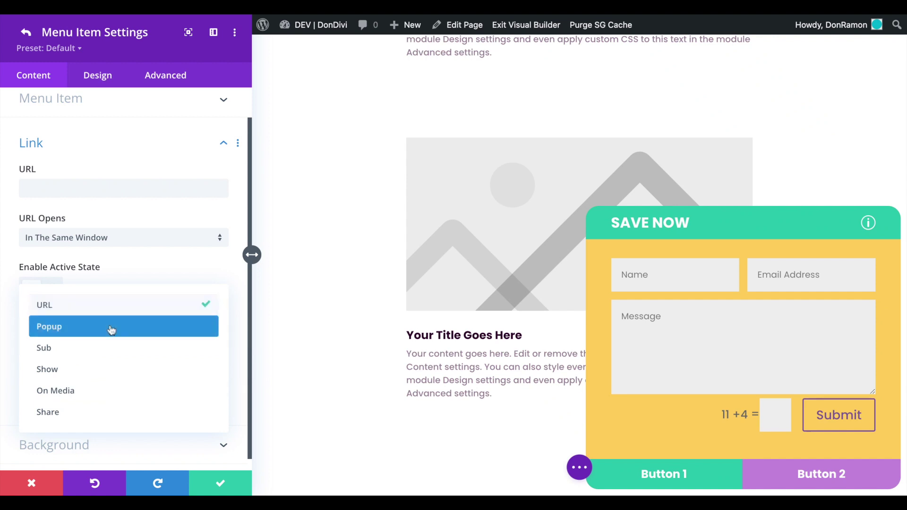
left_click(108, 313)
left_click(29, 188)
type("#")
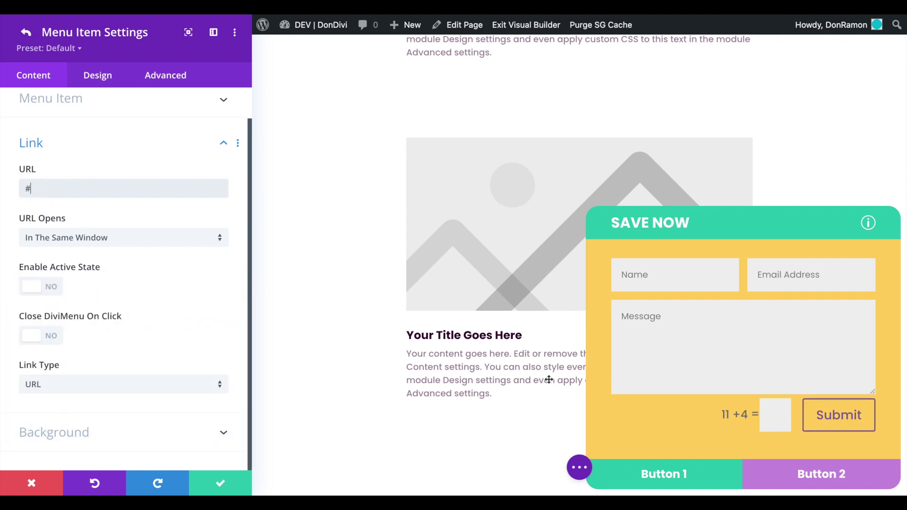
key("BackSpace")
type("#")
left_click(217, 481)
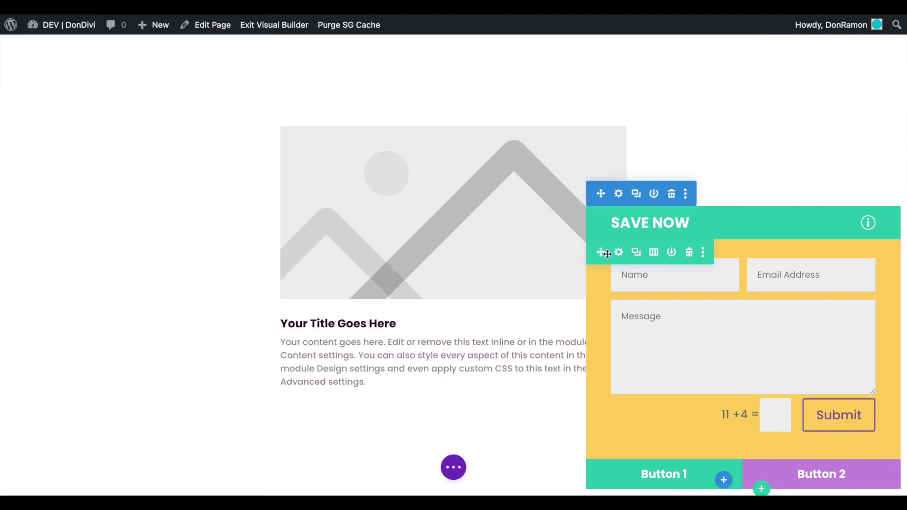
Step: Assign the CSS ID my-form to the contact form's row, copy the ID, and save the row settings
left_click(619, 252)
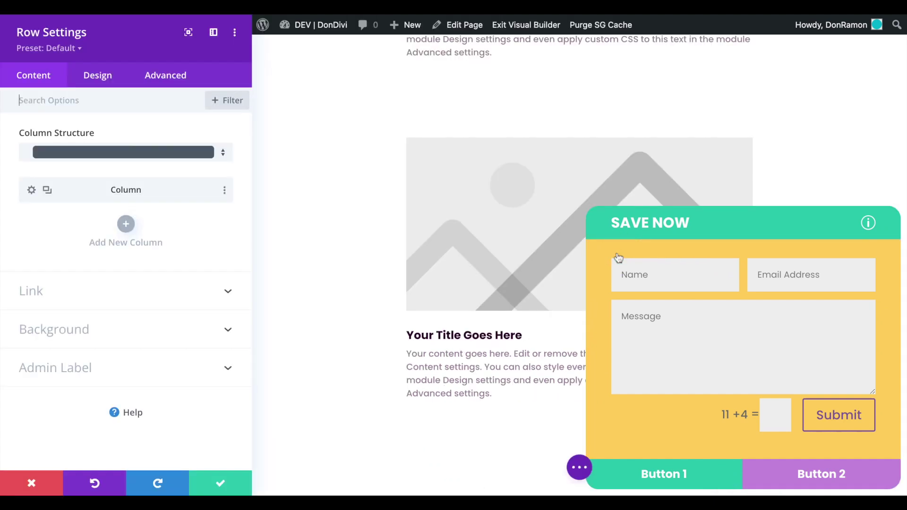
left_click(165, 77)
left_click(102, 139)
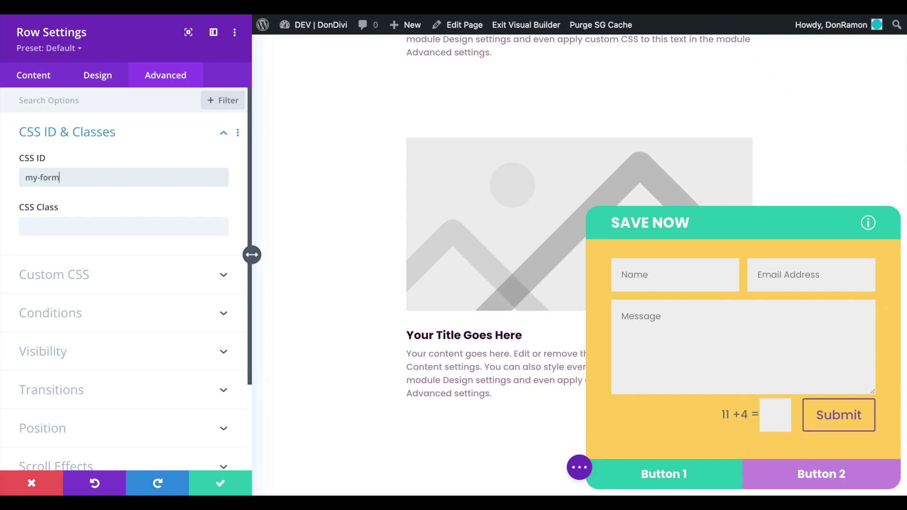
left_click_drag(61, 178, 4, 182)
key("super+c")
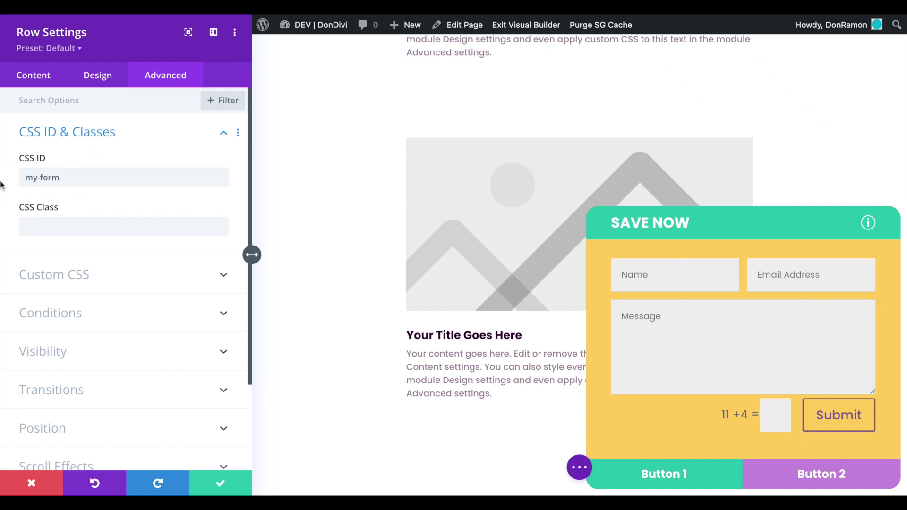
left_click(218, 483)
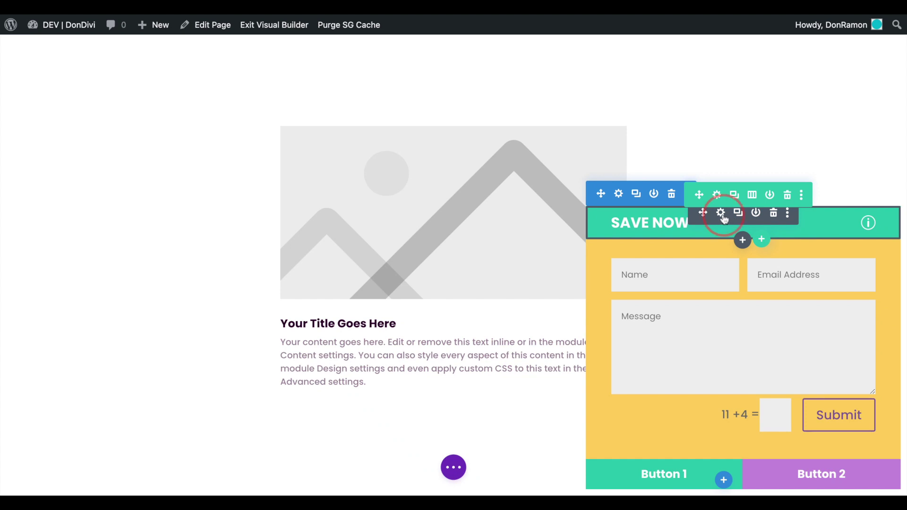
Step: Set the SAVE NOW menu item's link type to Show, with the copied my-form as its Element CSS ID
left_click(722, 215)
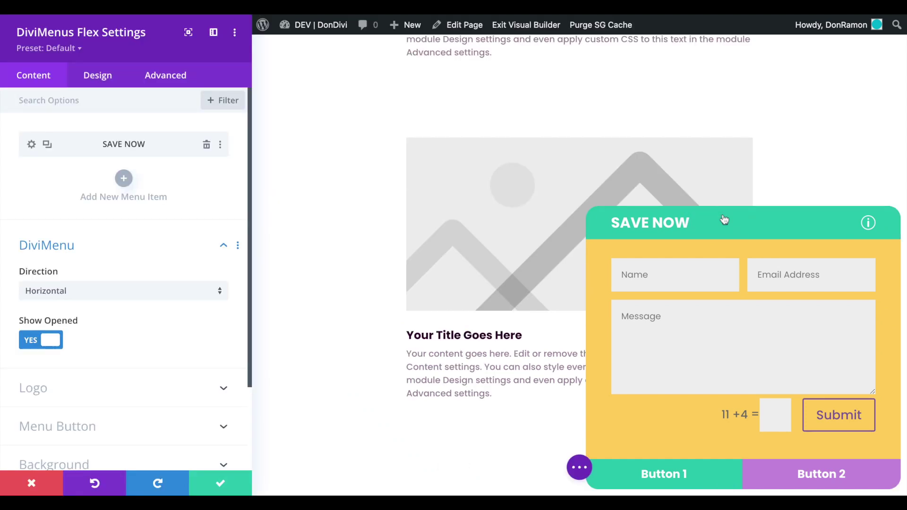
left_click(32, 145)
scroll(207, 279, "down", 10)
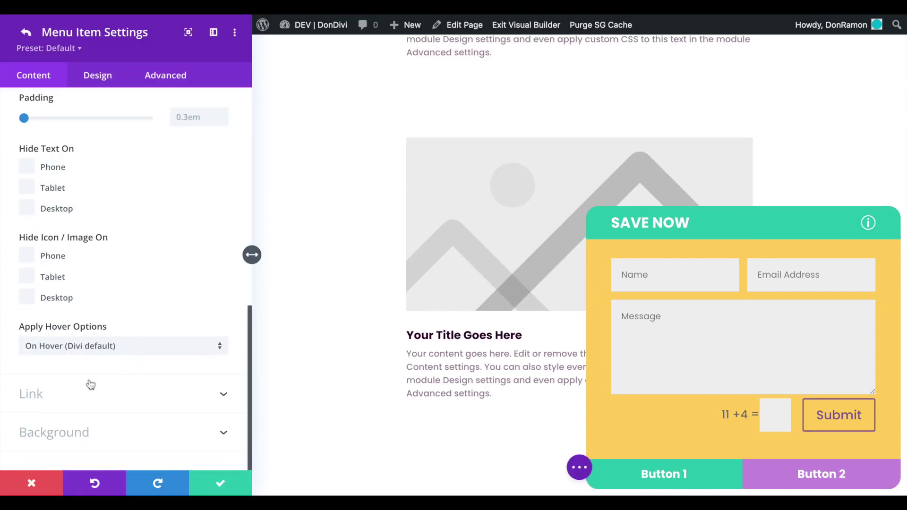
left_click(56, 397)
left_click(72, 383)
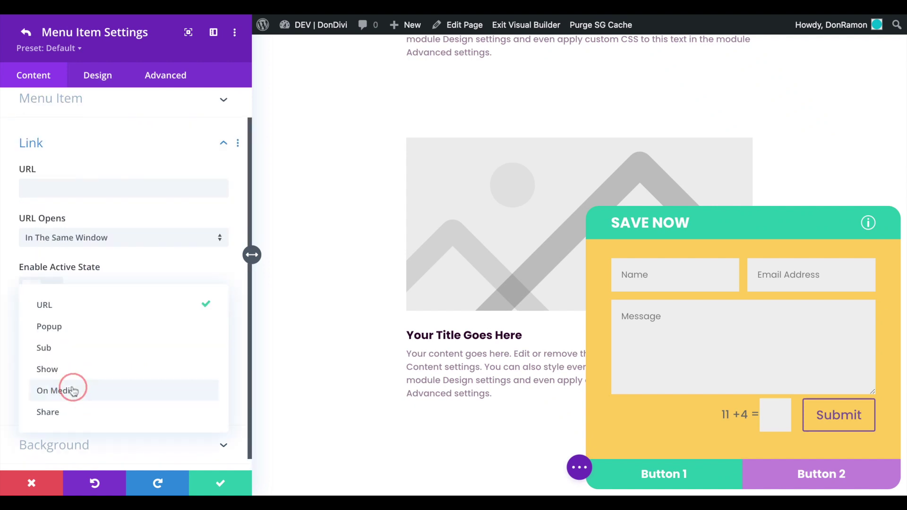
left_click(94, 369)
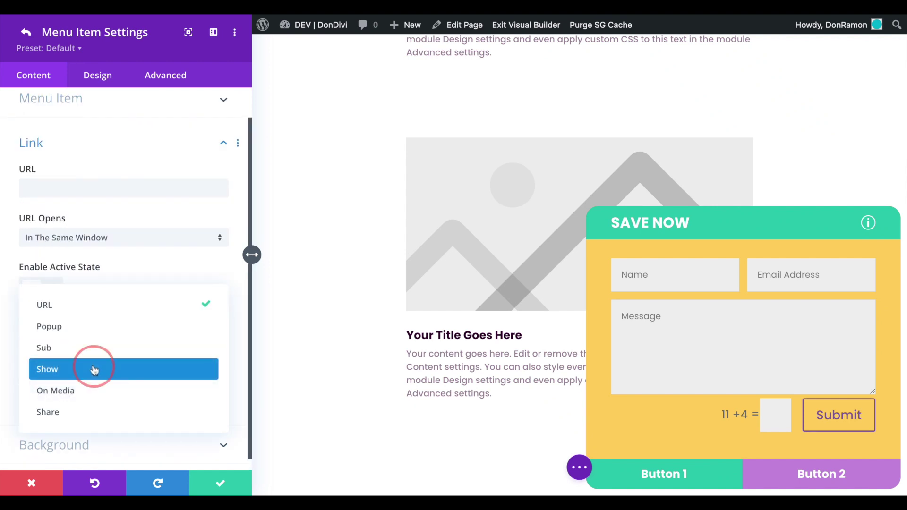
scroll(87, 330, "down", 5)
left_click(82, 191)
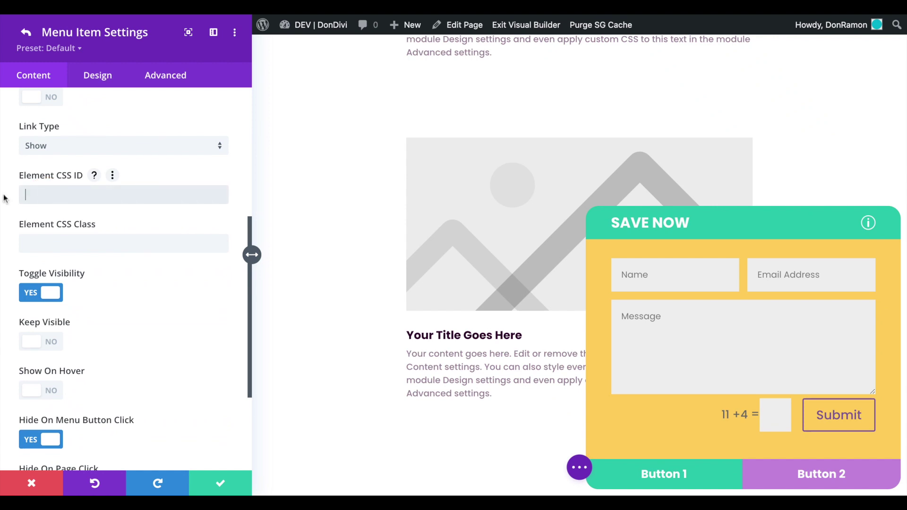
key("super+v")
Step: Enable Hide On Page Click for the SAVE NOW item with the initial state Hidden, and save the module settings
scroll(84, 277, "down", 4)
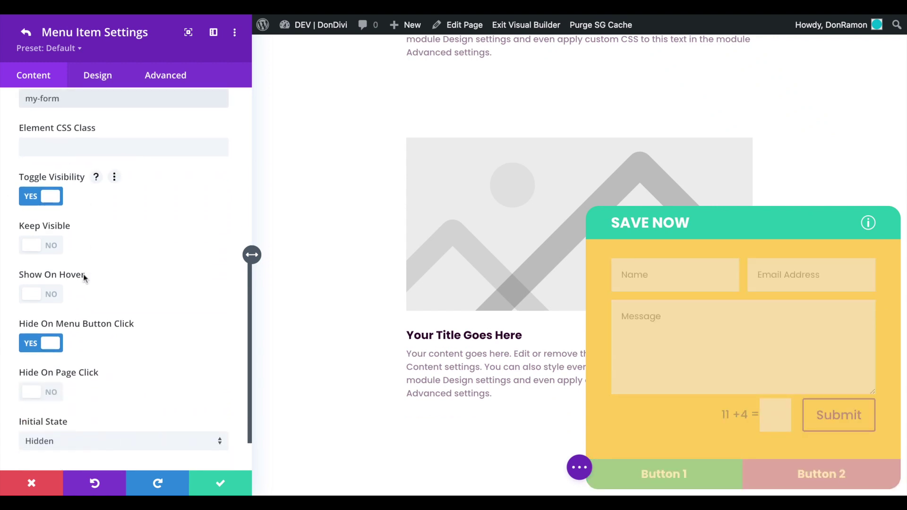
left_click(34, 339)
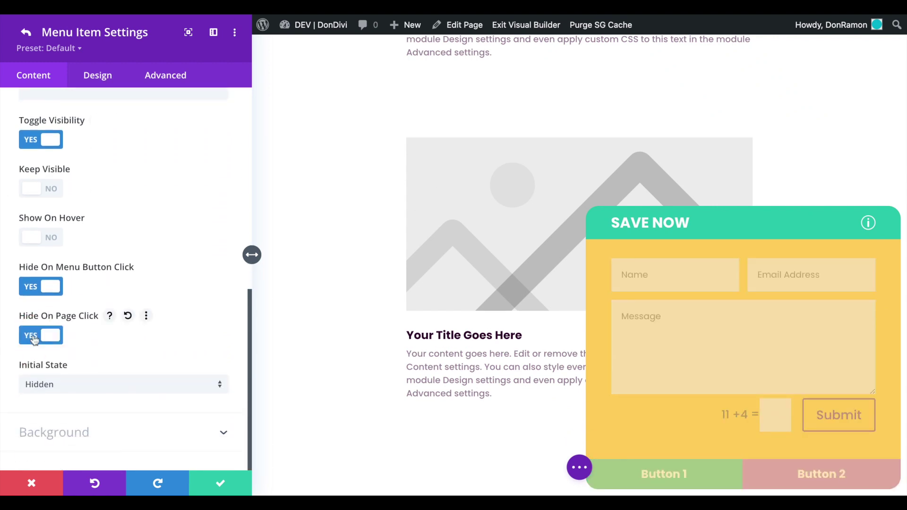
left_click(105, 388)
left_click(107, 391)
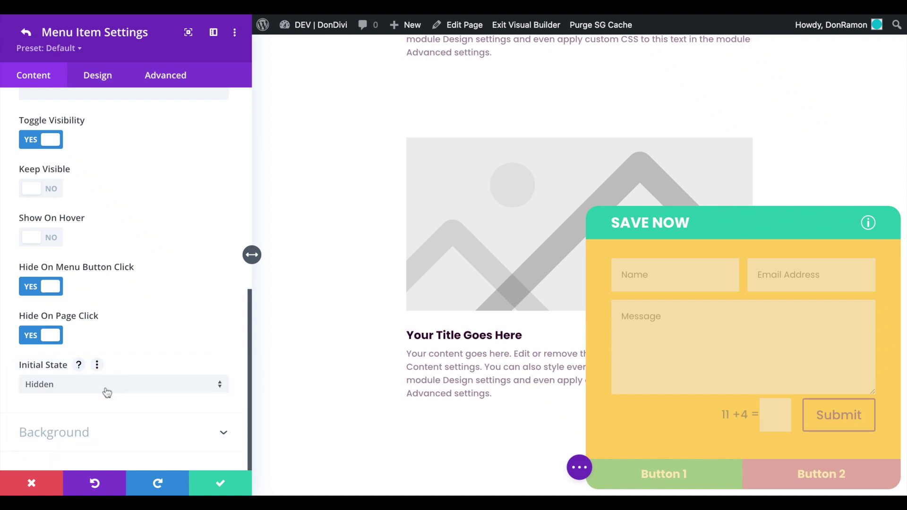
left_click(220, 483)
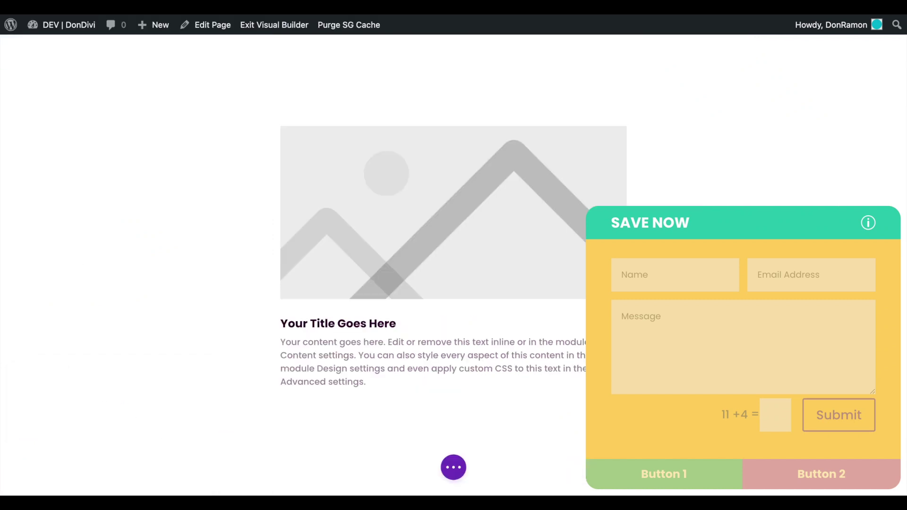
Step: Save the page and exit the Visual Builder
left_click(454, 467)
left_click(863, 468)
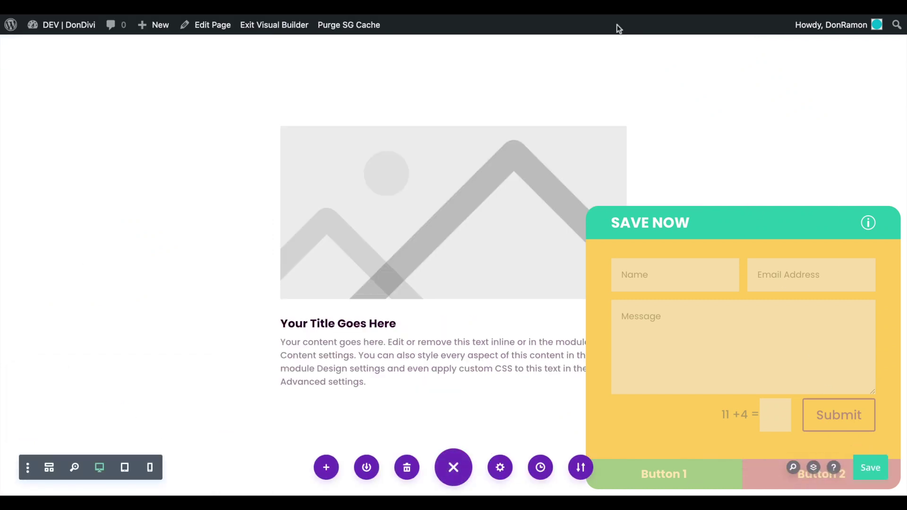
left_click(264, 26)
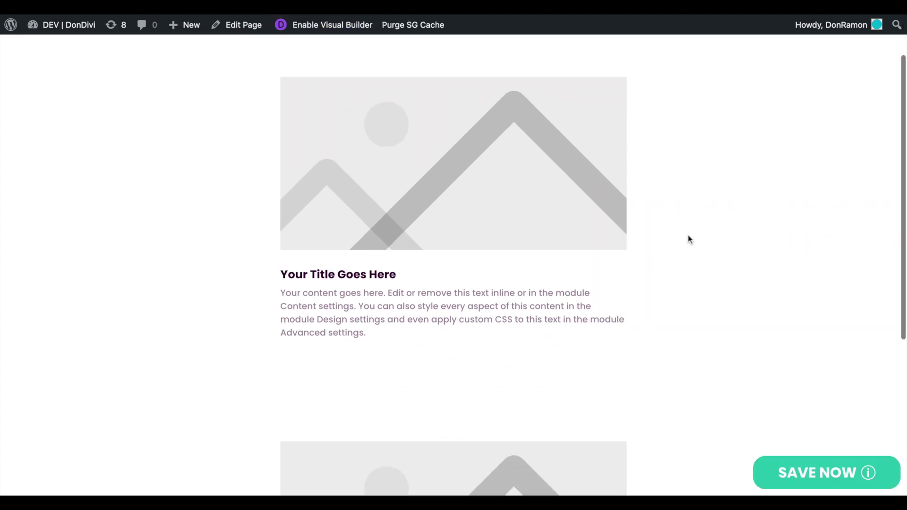
Step: Test the live page by showing the form with SAVE NOW and hiding it via the page and the header bar
scroll(688, 238, "down", 3)
left_click(799, 474)
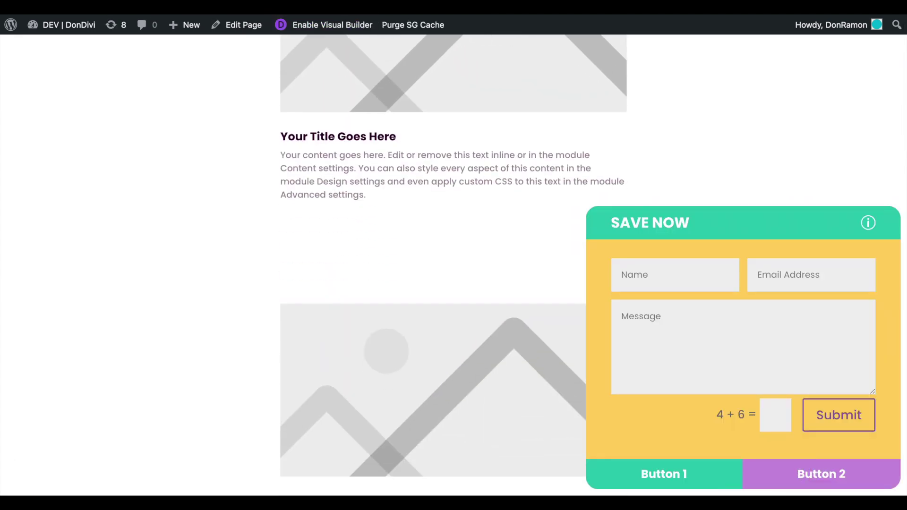
left_click(806, 160)
left_click(796, 475)
left_click(808, 230)
scroll(770, 318, "up", 5)
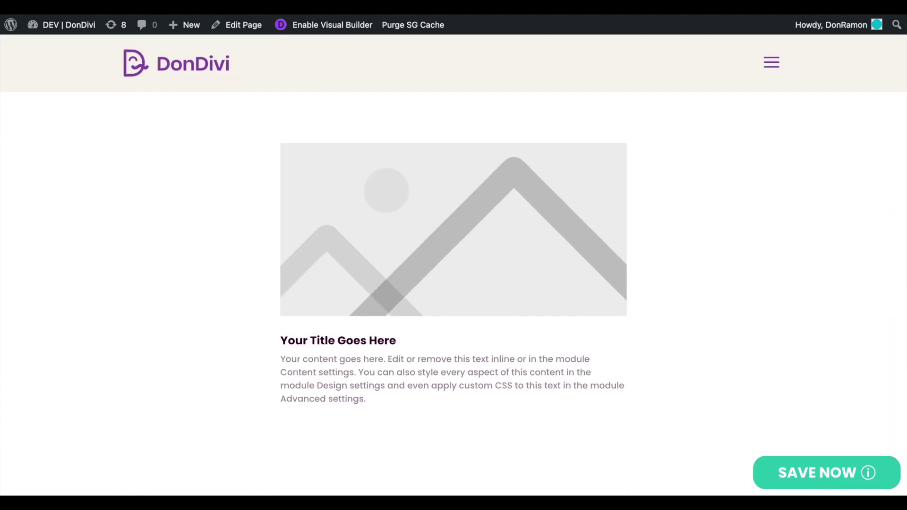